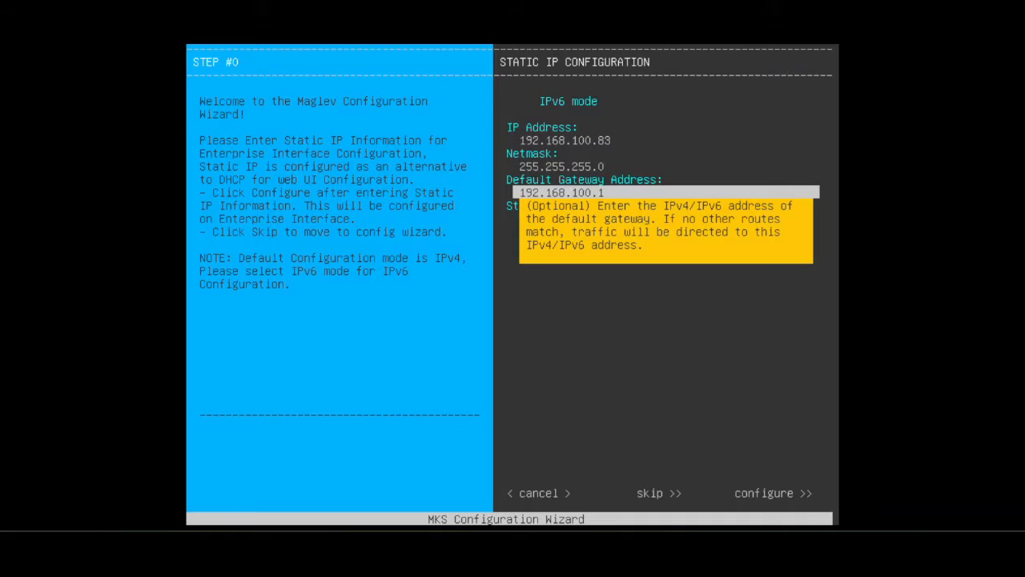
Apply the static IP configuration for the enterprise interface, leaving the static routes empty
key(Tab)
key(Tab)
key(Tab)
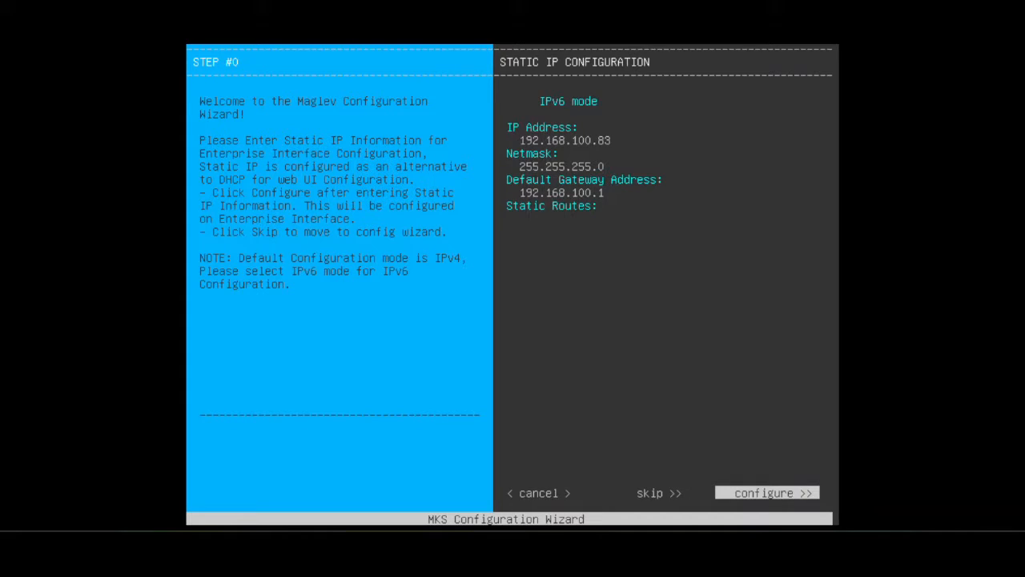
key(Return)
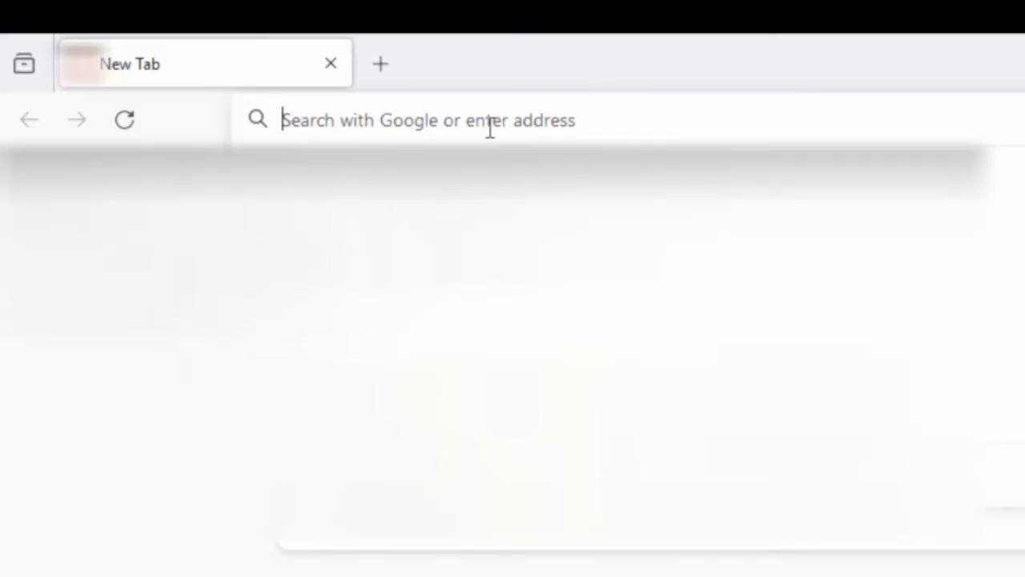
text(https://192.168.100.83:9004)
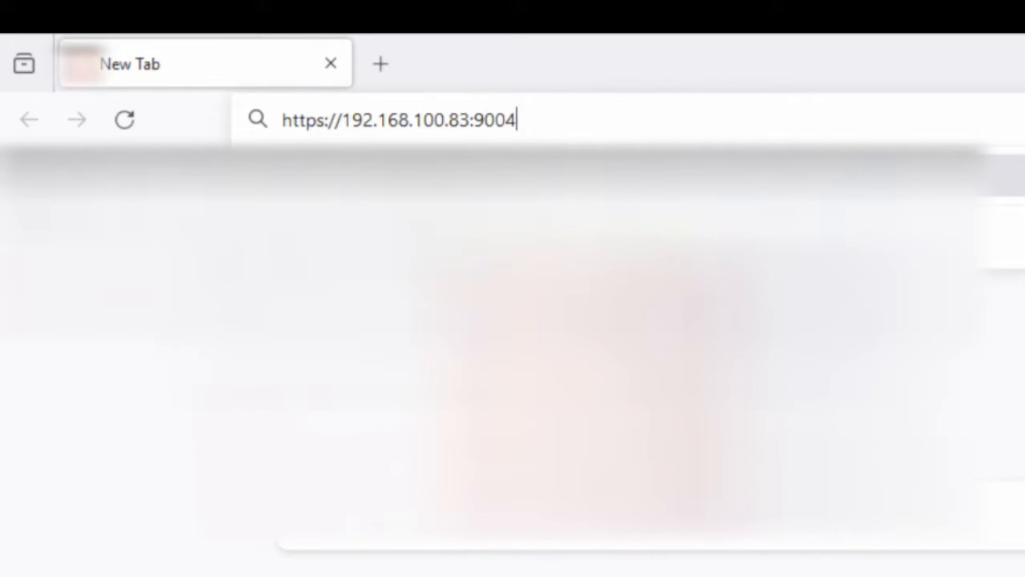
key(Return)
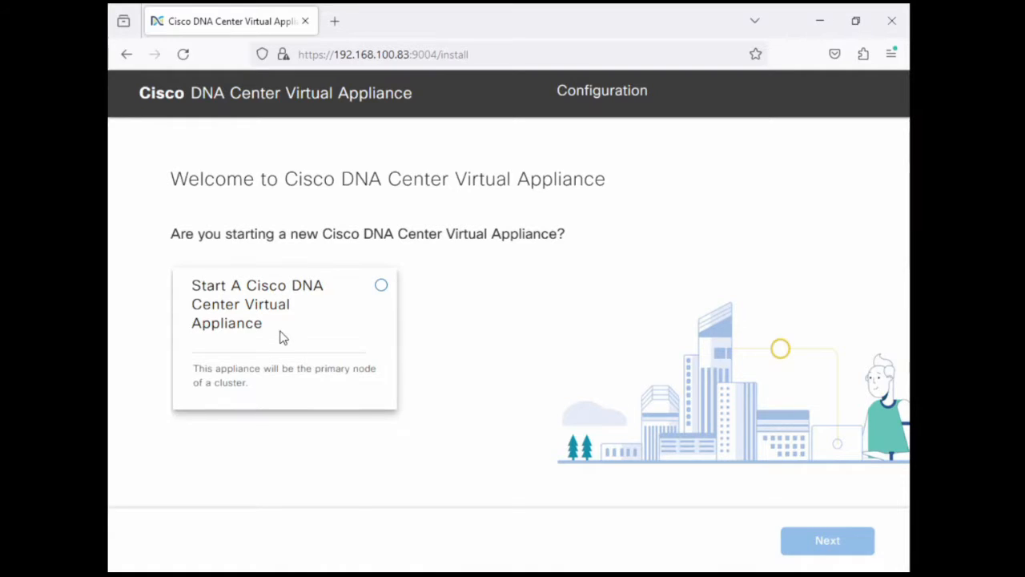
click(281, 336)
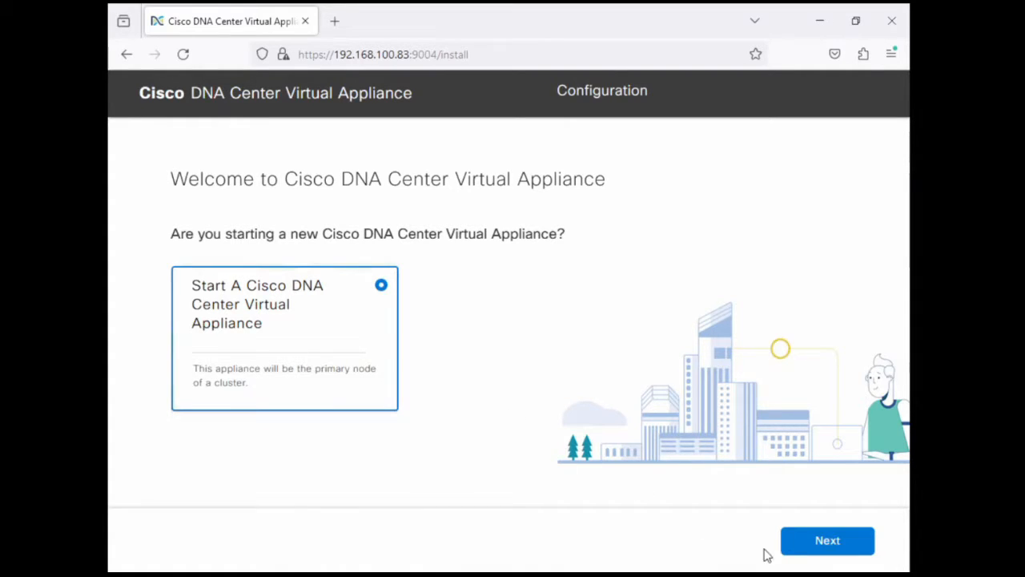
click(829, 553)
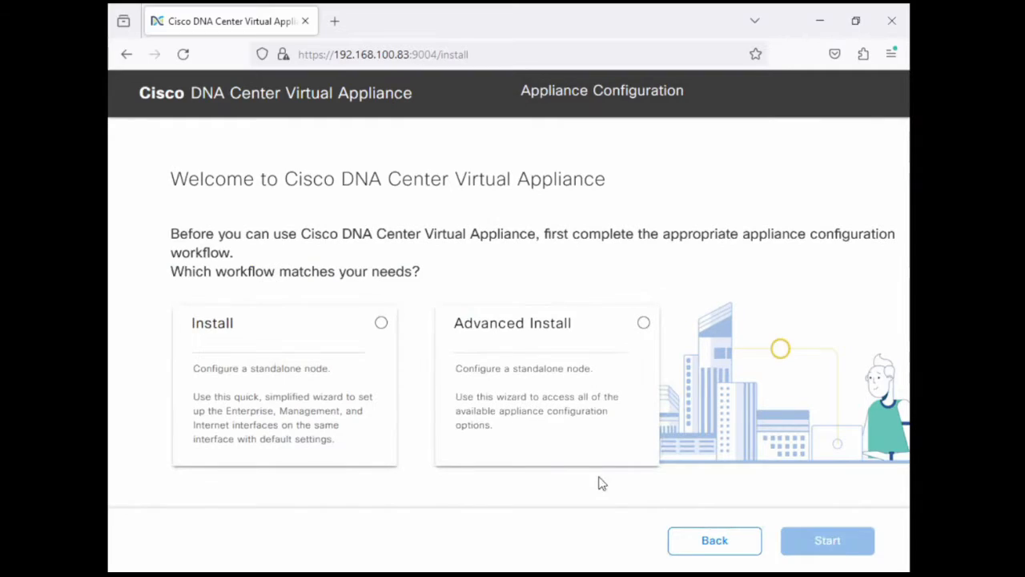
Start the Advanced Install workflow and proceed past the interface overview to the interface setup page
click(355, 394)
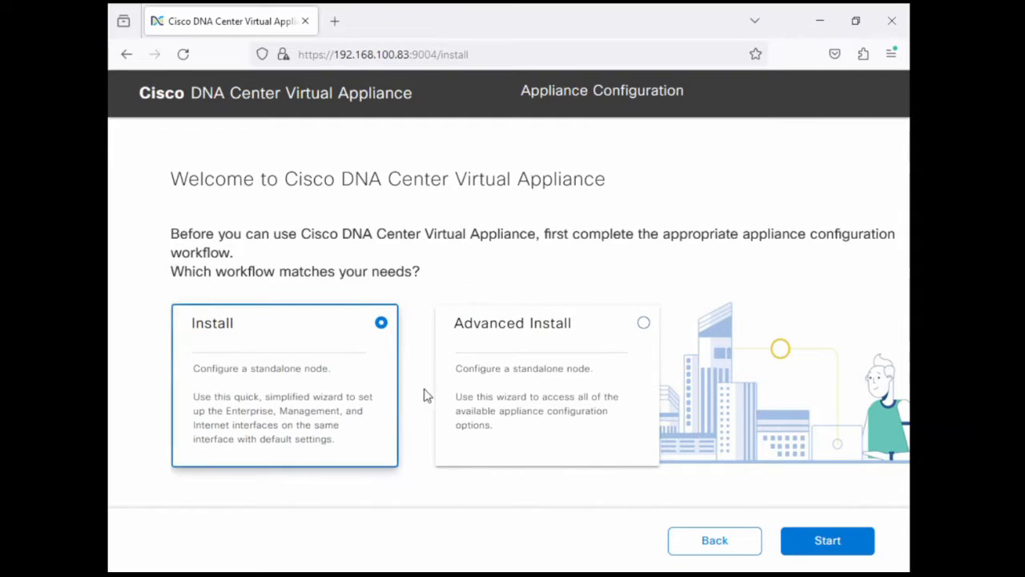
click(528, 398)
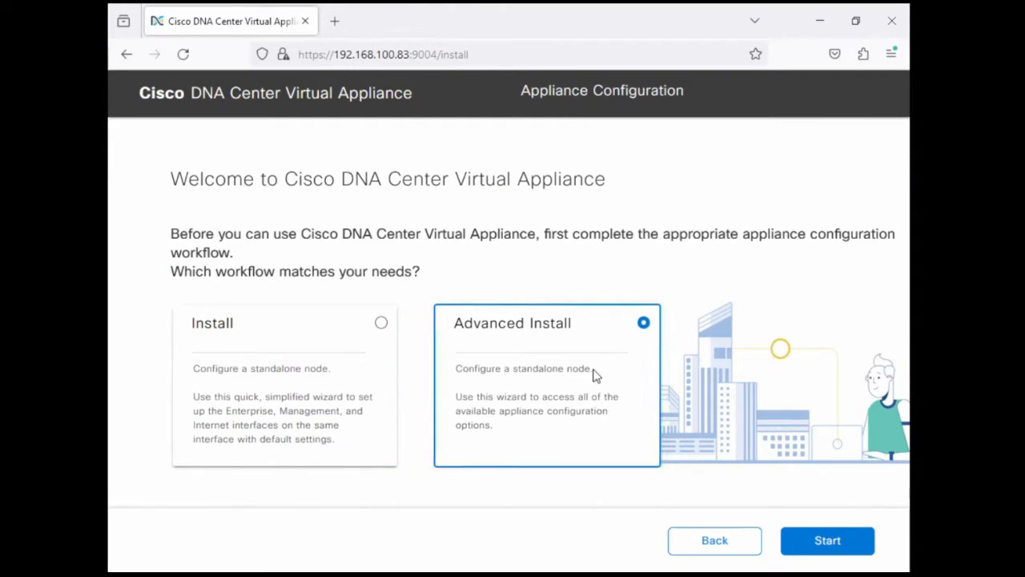
click(807, 539)
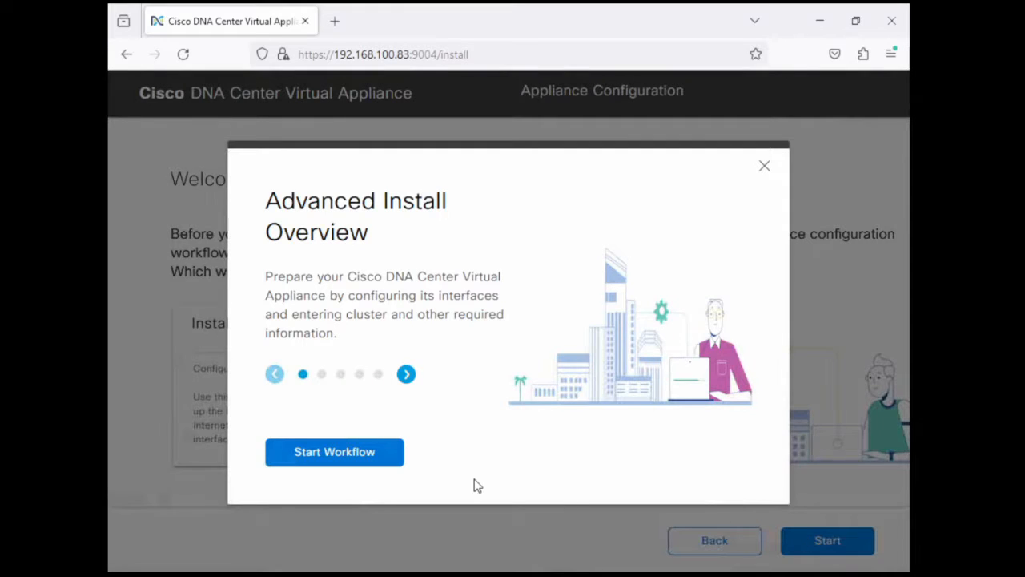
click(388, 456)
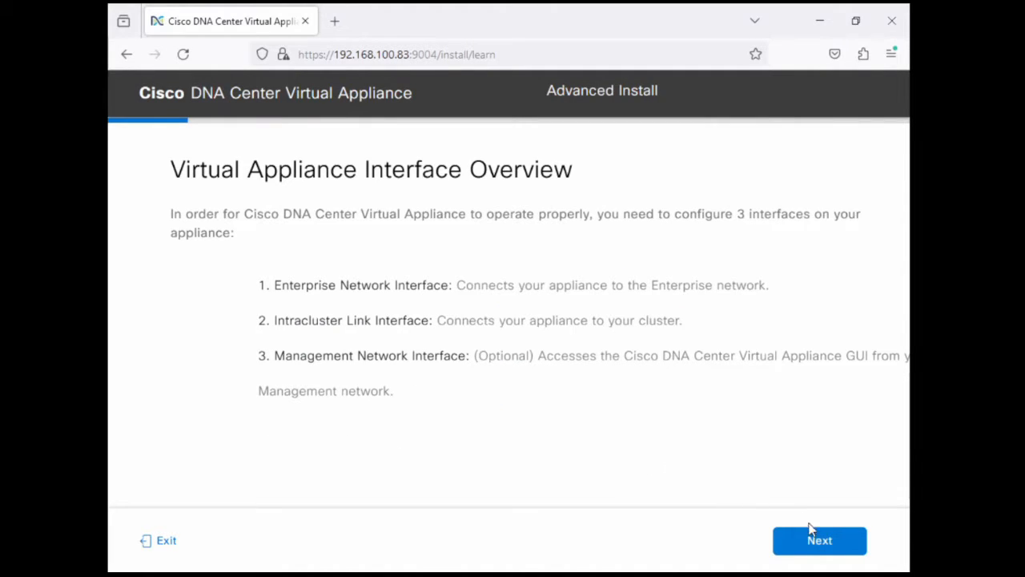
click(812, 542)
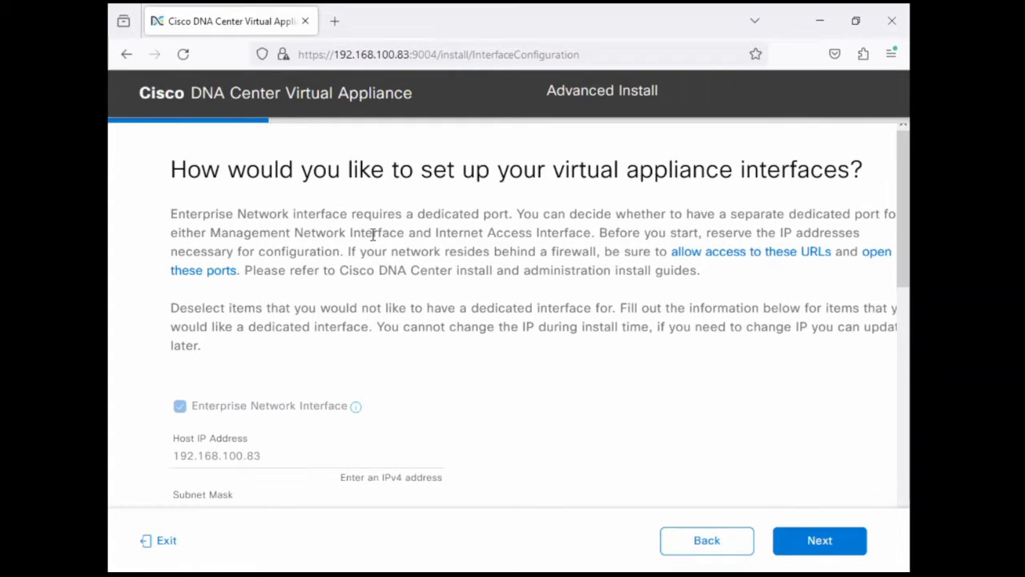
Review the URLs to allow through the firewall, including the update package and Smart Account and SWIM download sections
drag(382, 218, 521, 321)
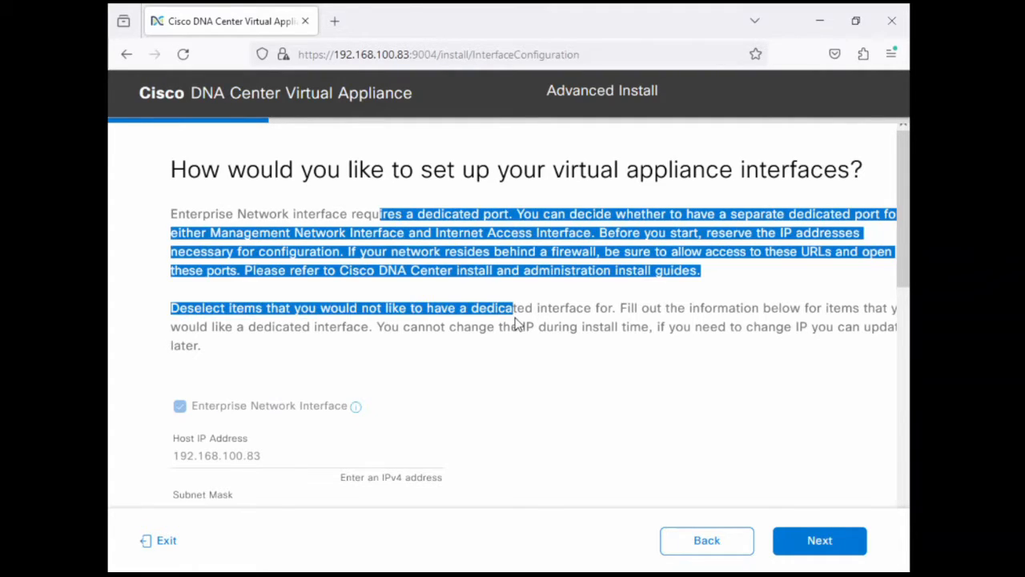
click(575, 344)
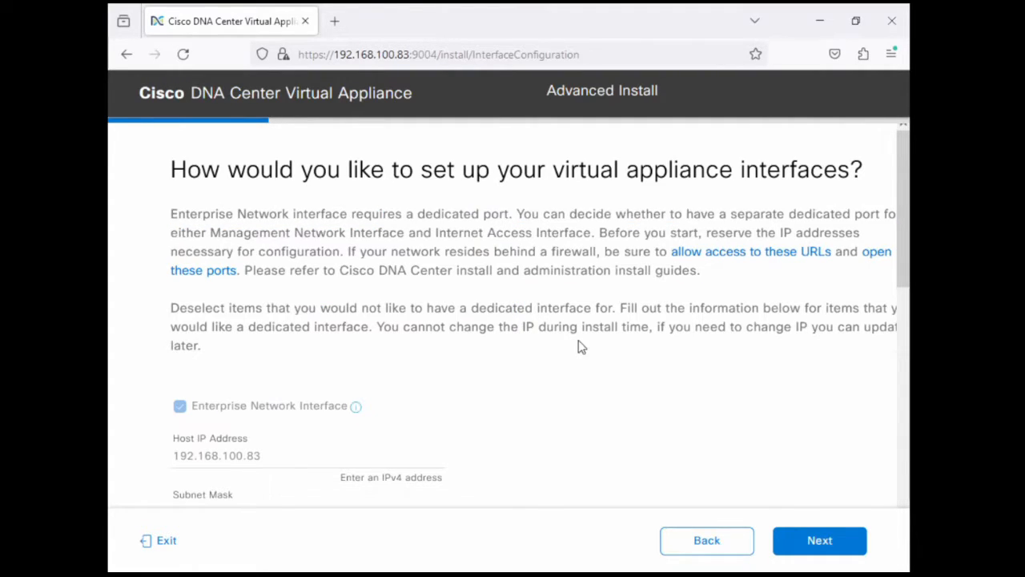
click(719, 254)
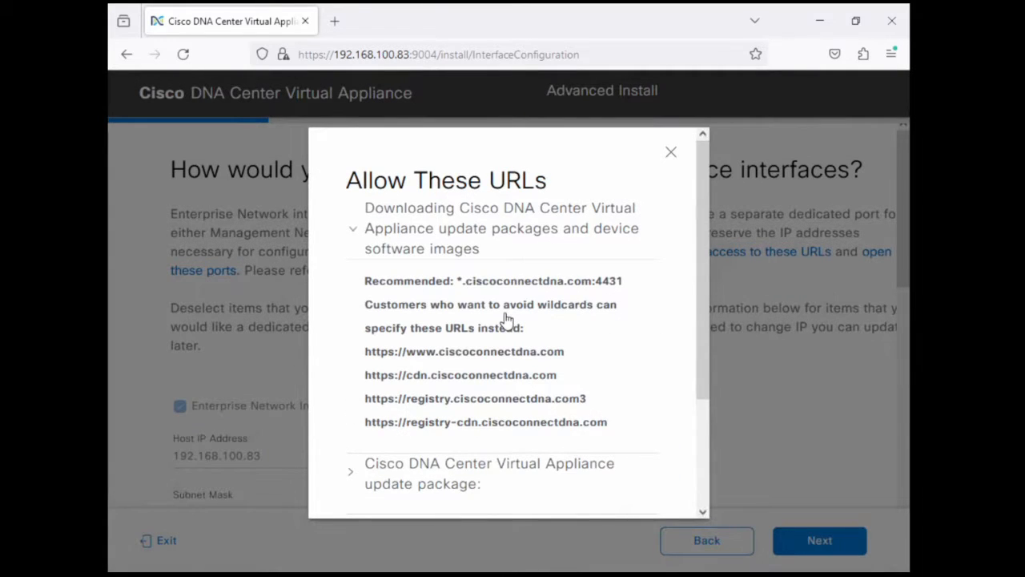
scroll(432, 348, down, 1)
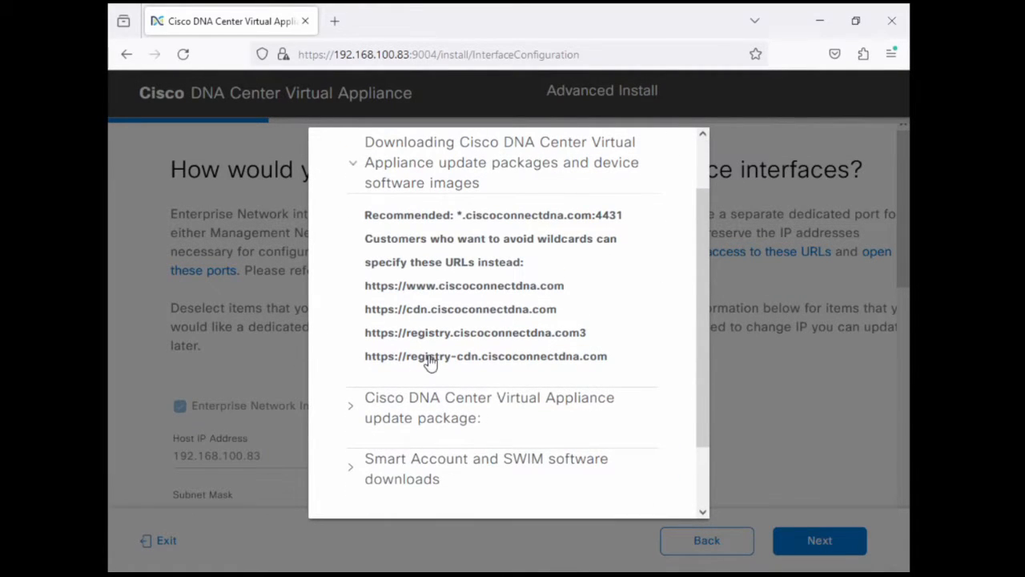
click(424, 399)
scroll(423, 399, down, 1)
click(423, 435)
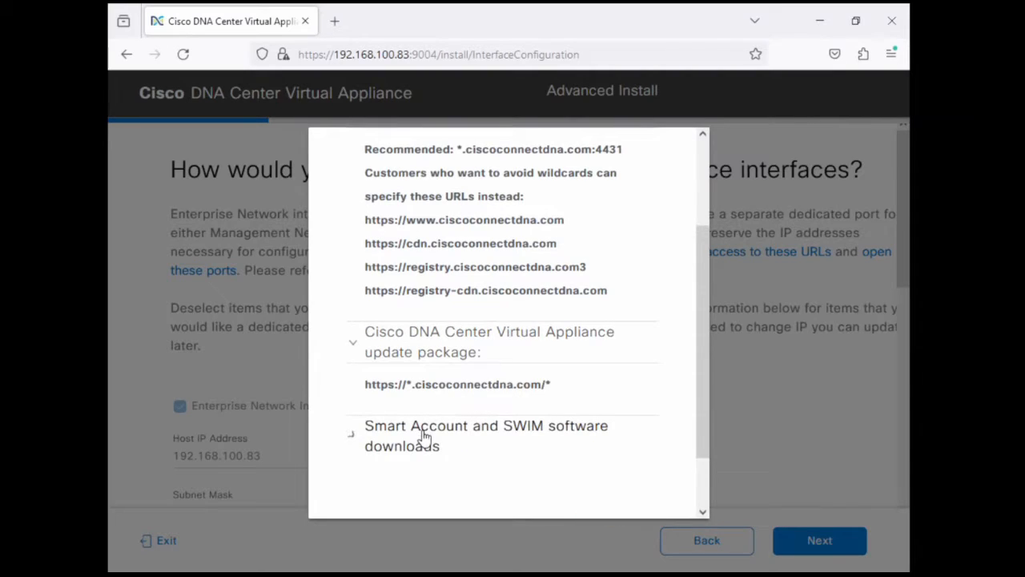
scroll(432, 385, down, 1)
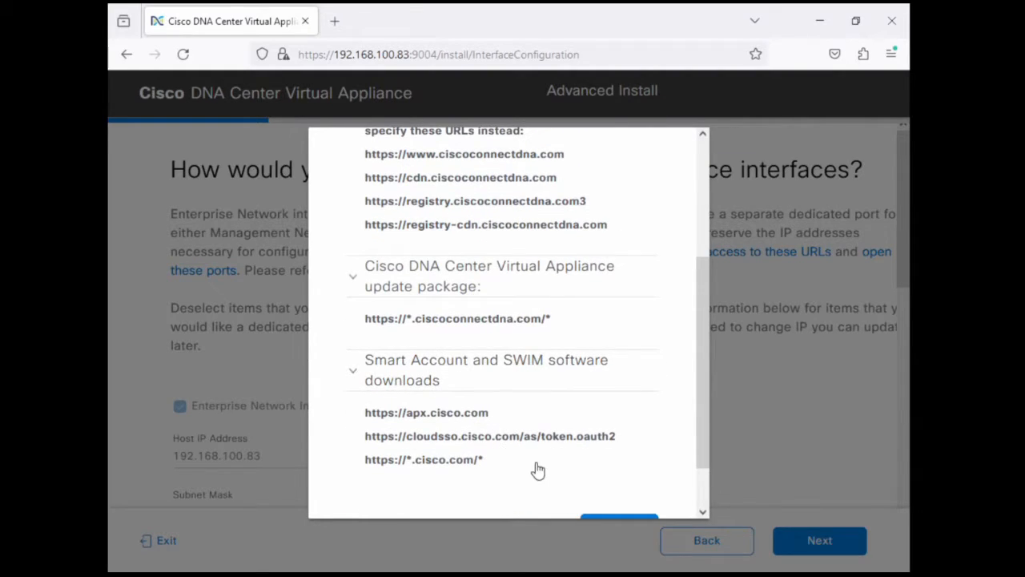
scroll(561, 472, down, 2)
click(614, 464)
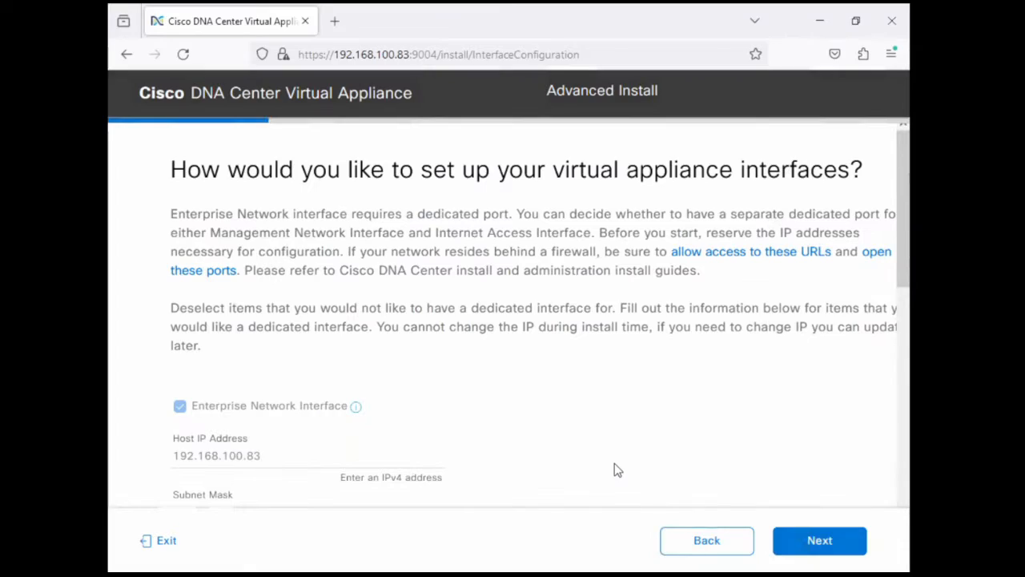
Review the ports to open for the Enterprise Network, Management Network and Internet Access IPs
click(874, 251)
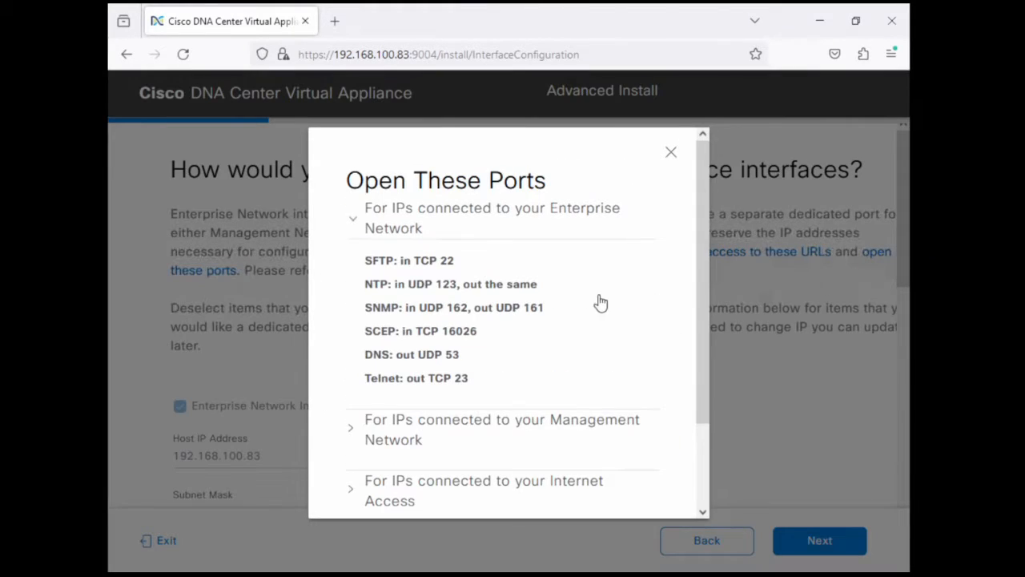
scroll(476, 360, down, 1)
click(475, 365)
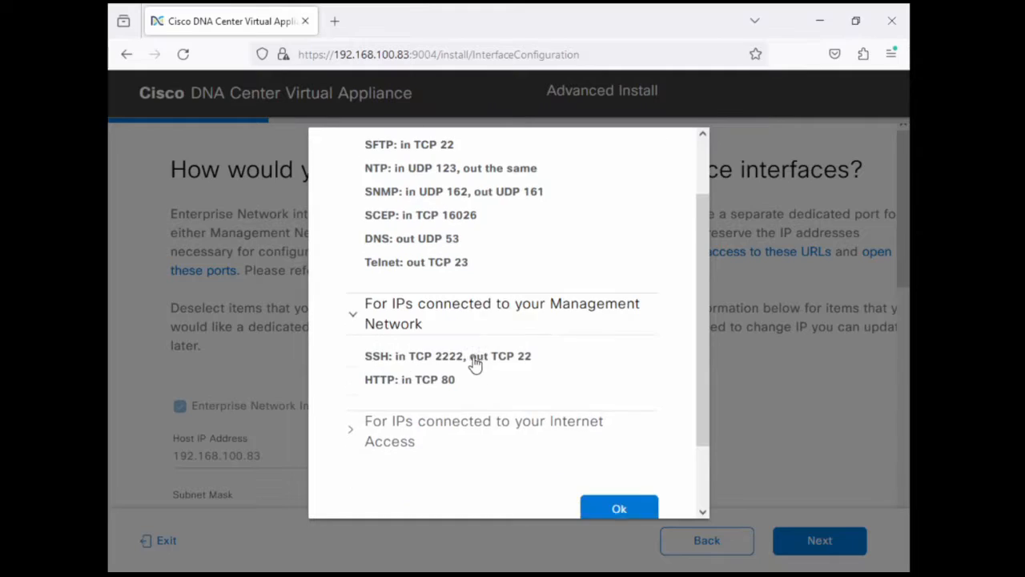
scroll(472, 377, down, 2)
click(468, 389)
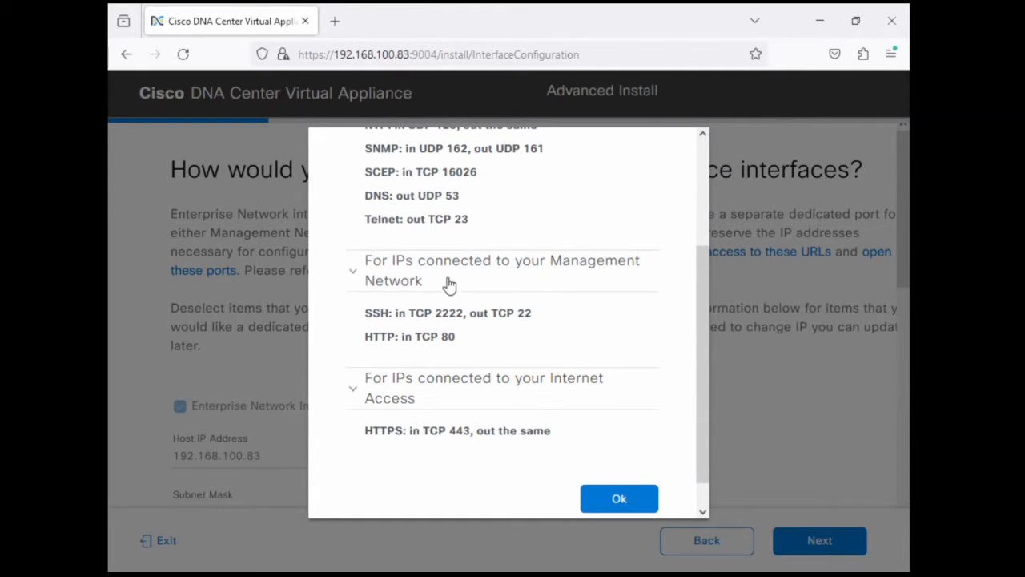
scroll(496, 276, up, 2)
scroll(526, 343, down, 2)
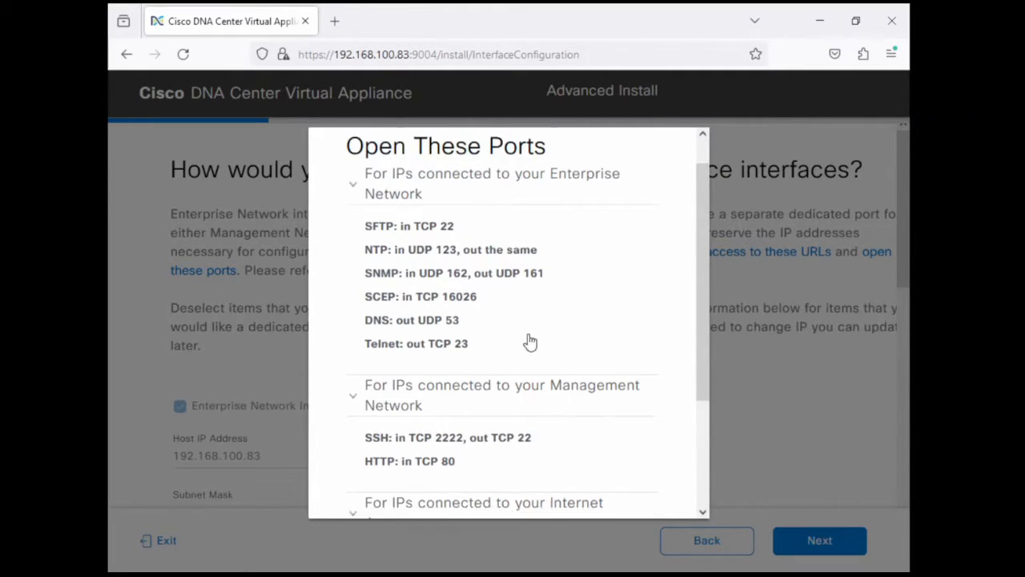
click(624, 472)
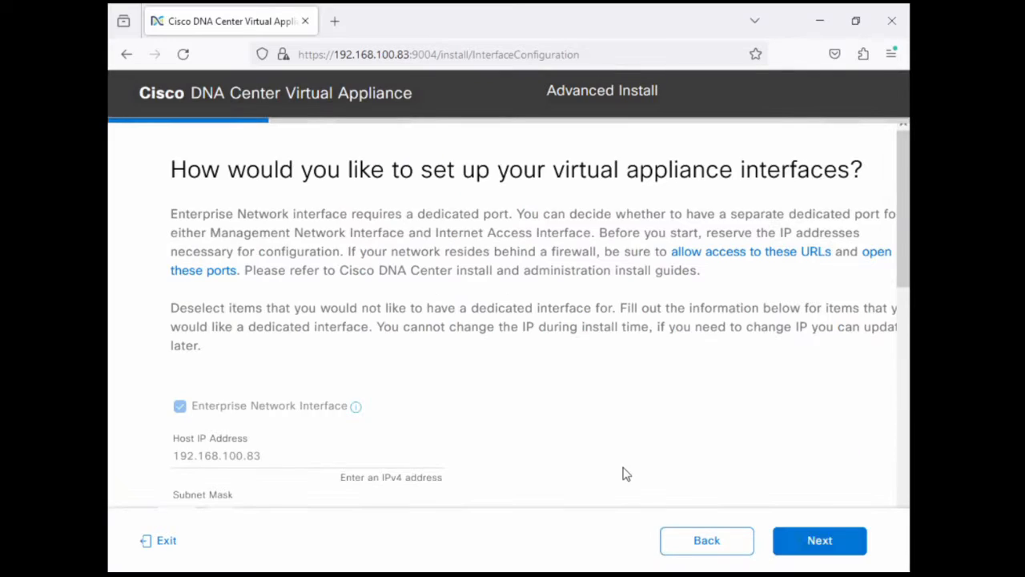
Set the Management Network Interface's host IP address to 172.16.112.83 and its subnet mask to 255.255.255.0
scroll(537, 303, down, 3)
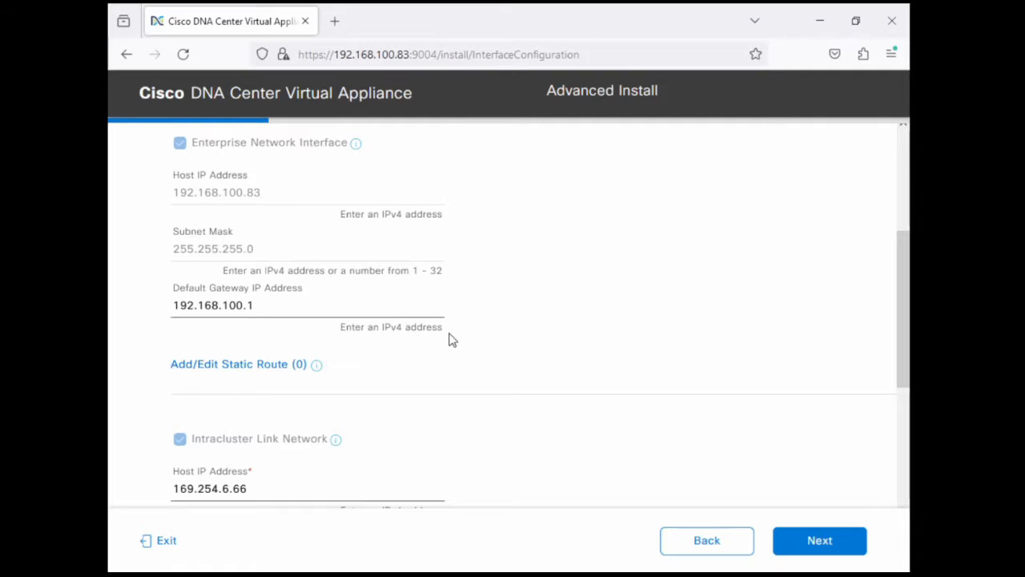
scroll(450, 340, down, 5)
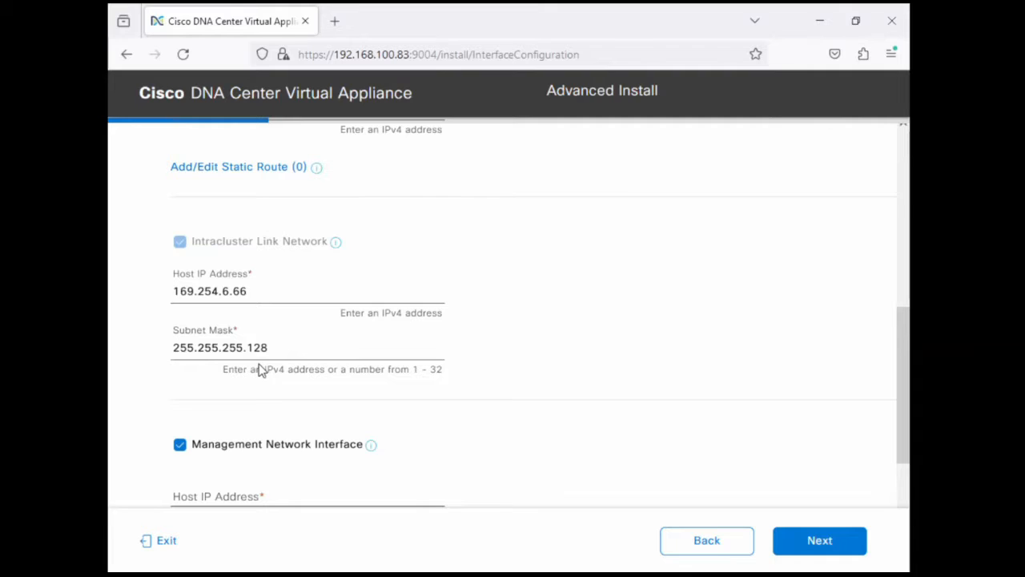
scroll(361, 339, down, 3)
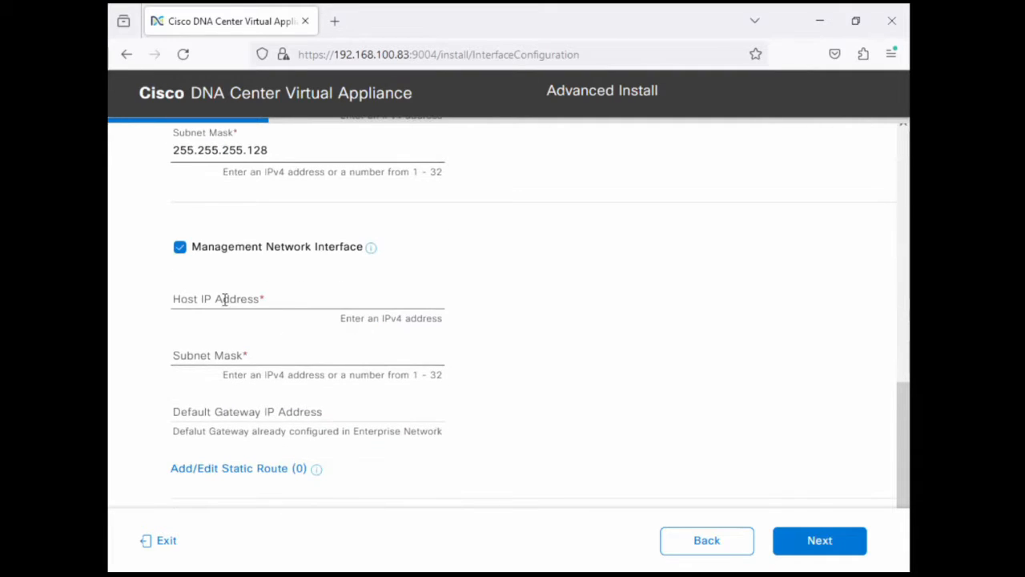
click(223, 297)
text(172.16.)
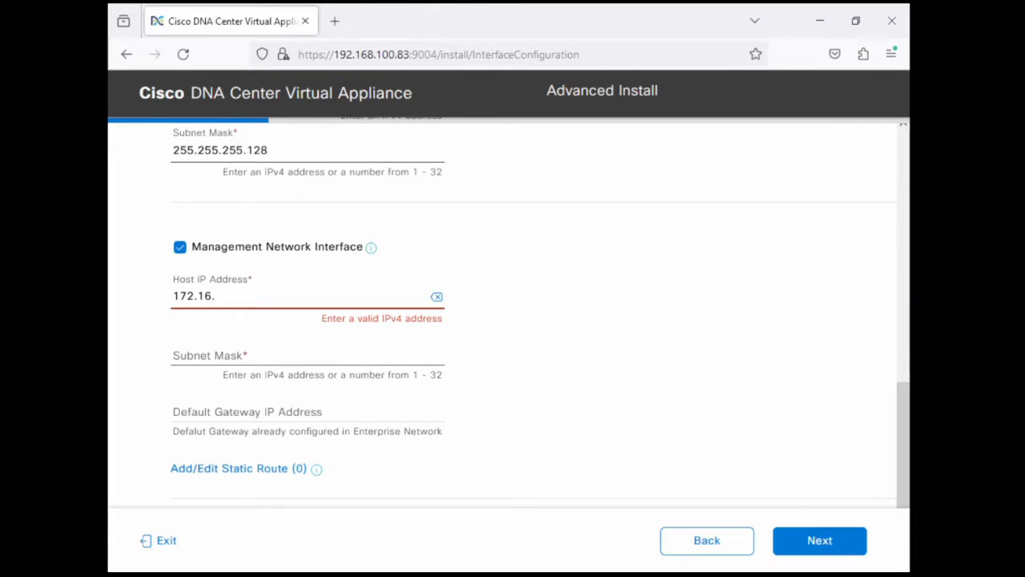
text(112.83)
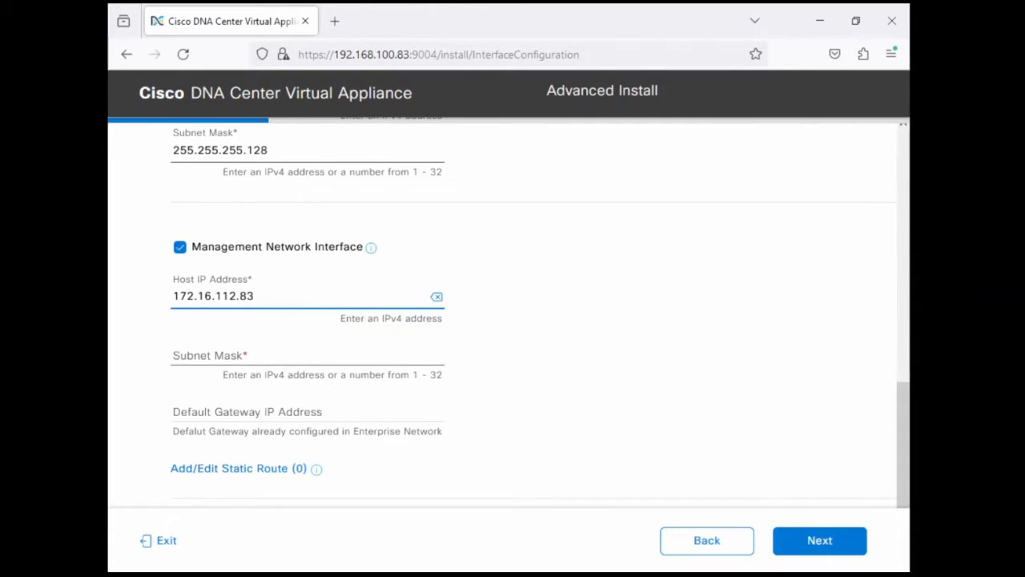
key(Tab)
text(255)
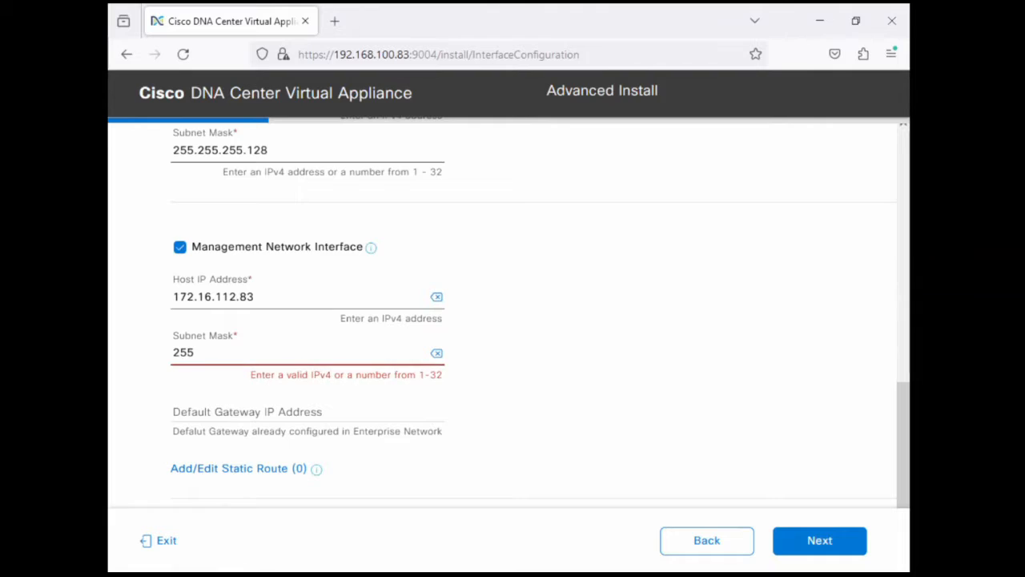
text(.255.255.0)
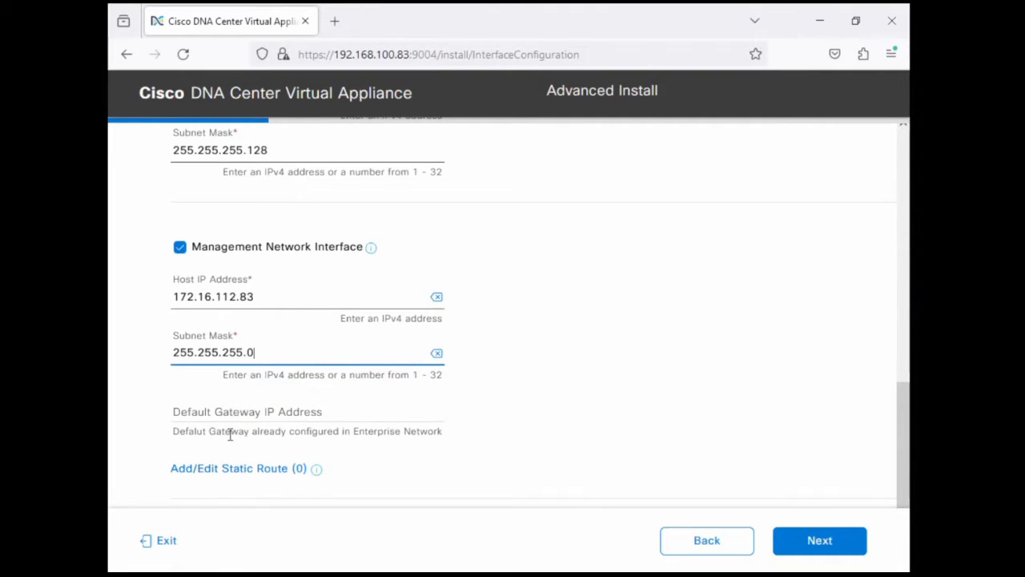
Add a Management Network static route for 192.169.111.0, subnet mask 255.255.255.0, next hop 172.16.112.2, and proceed with the interface configuration
drag(208, 431, 376, 432)
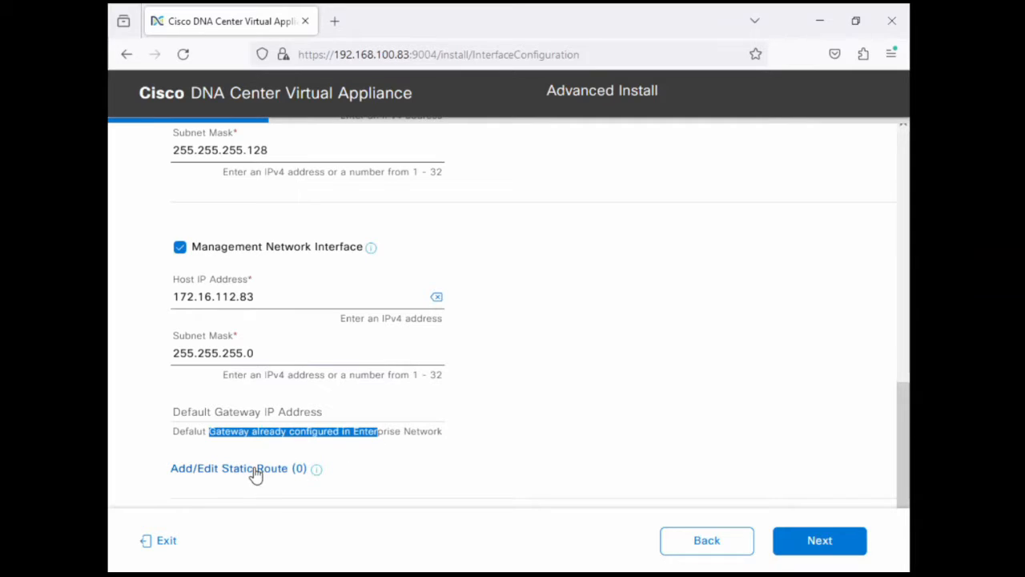
click(245, 469)
click(230, 250)
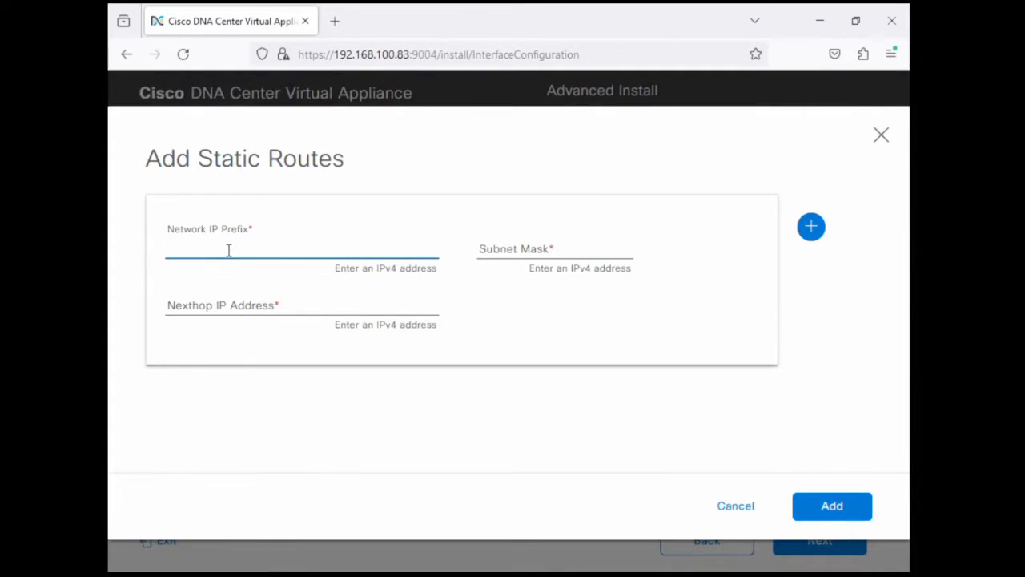
text(192.169.111)
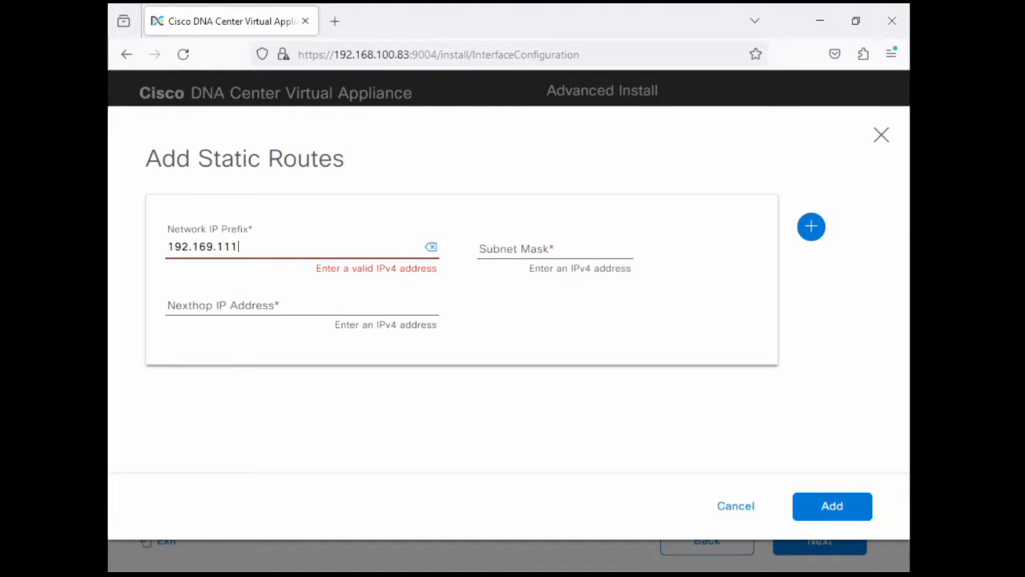
text(.0)
key(Tab)
text(2)
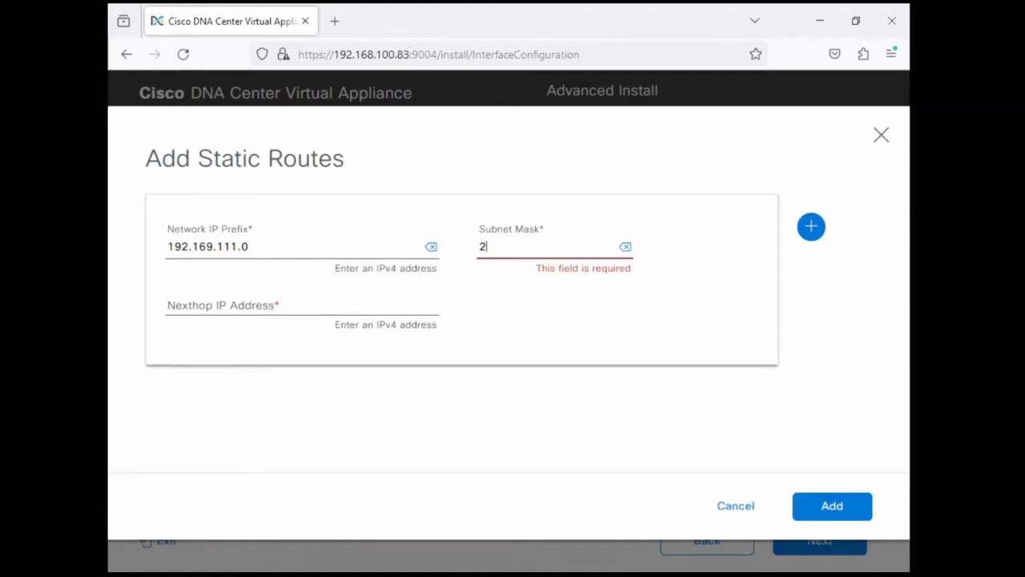
text(55.255.255.0)
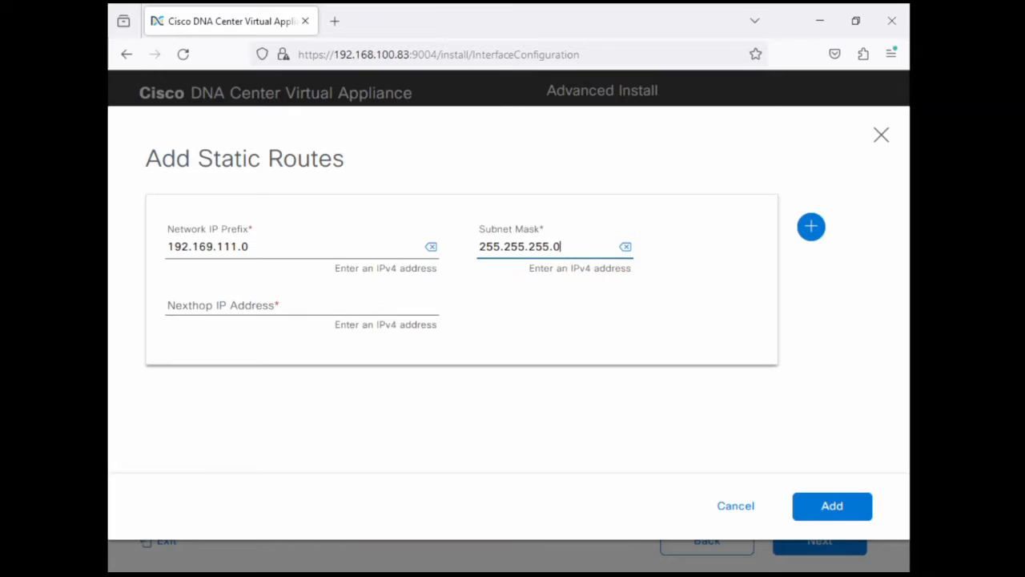
key(Tab)
text(172)
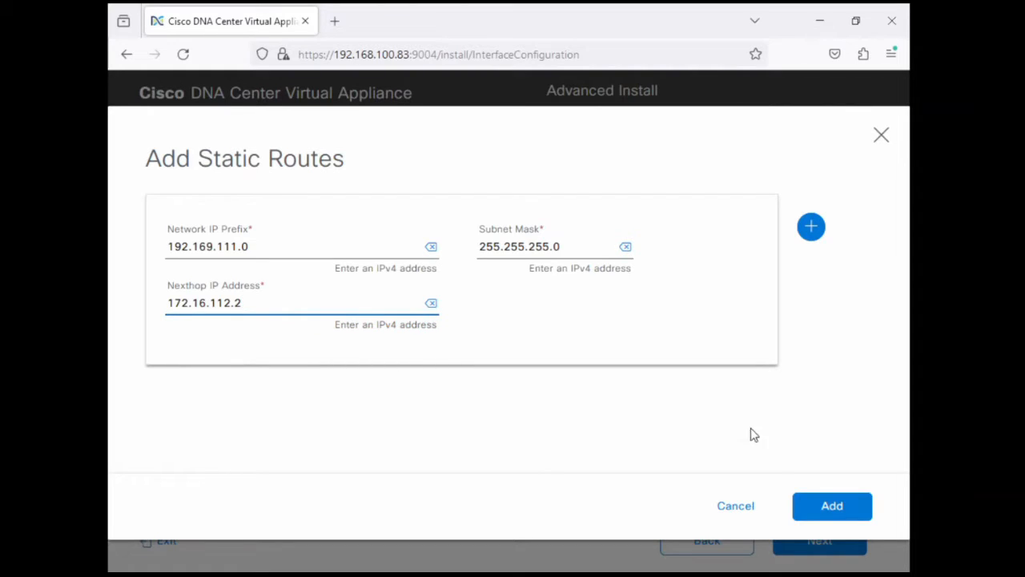
click(831, 506)
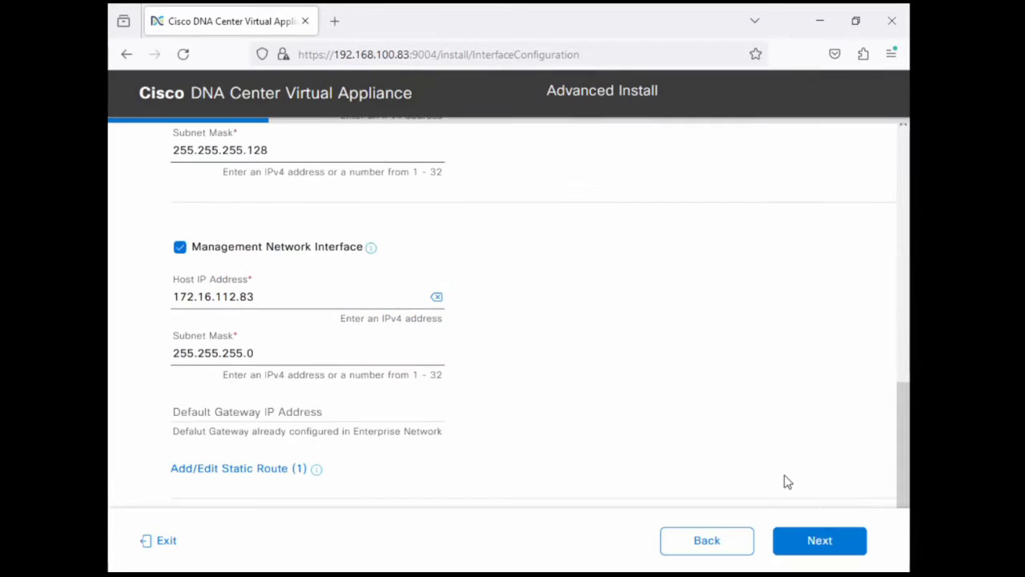
click(839, 549)
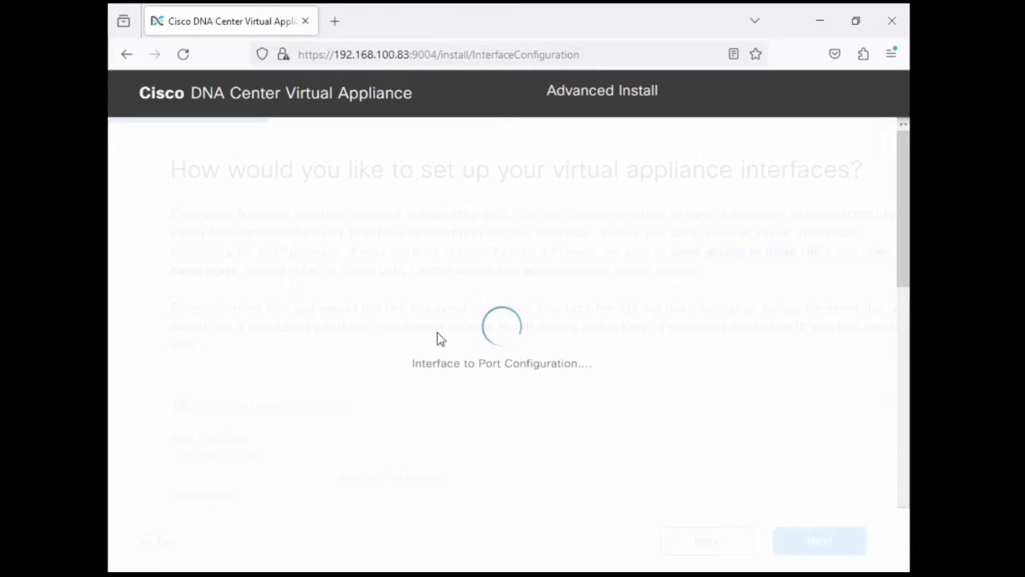
Set the DNS server to 192.168.100.10 and proceed to the proxy server configuration
text(192.168.10)
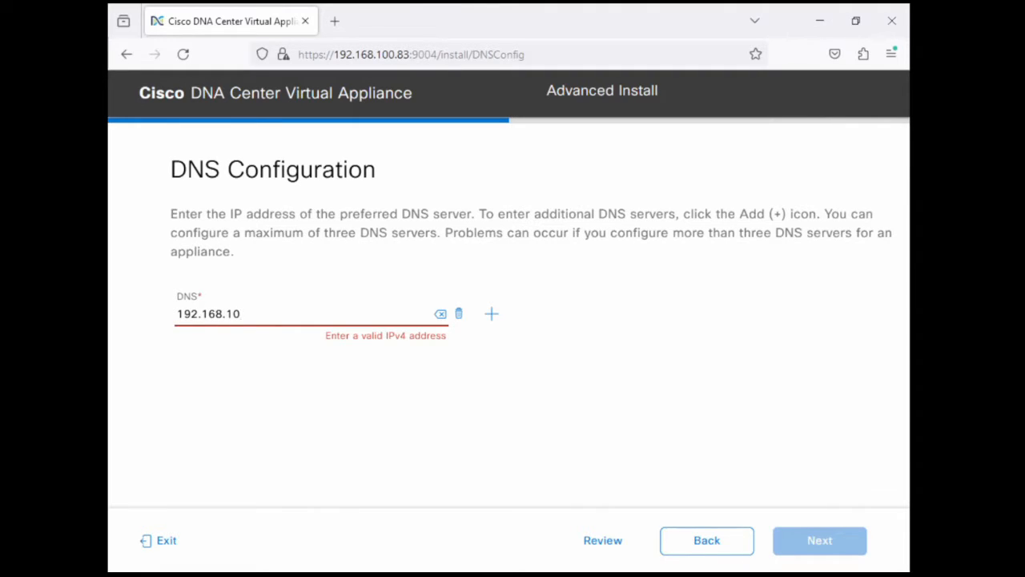
text(0.1)
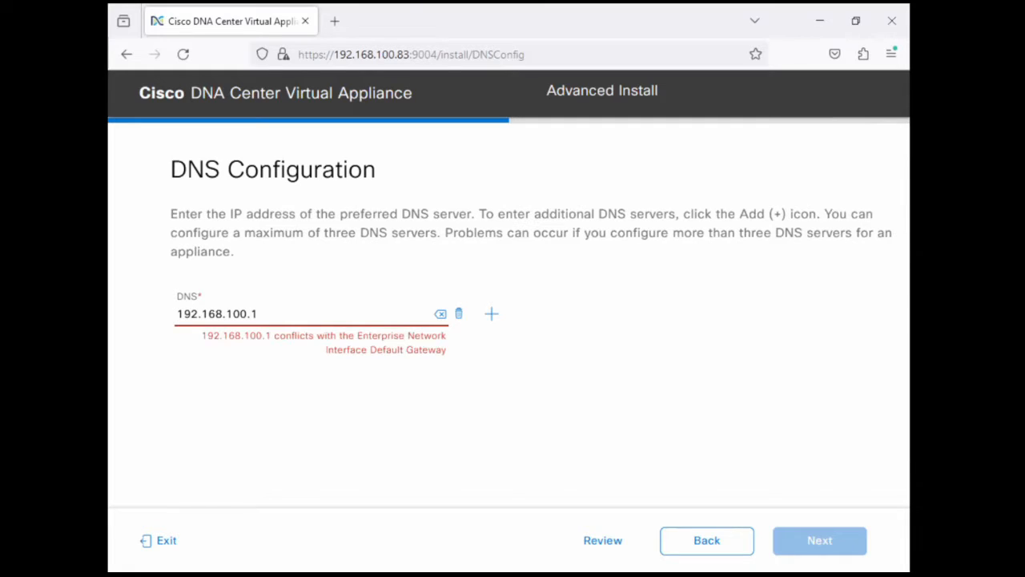
text(0)
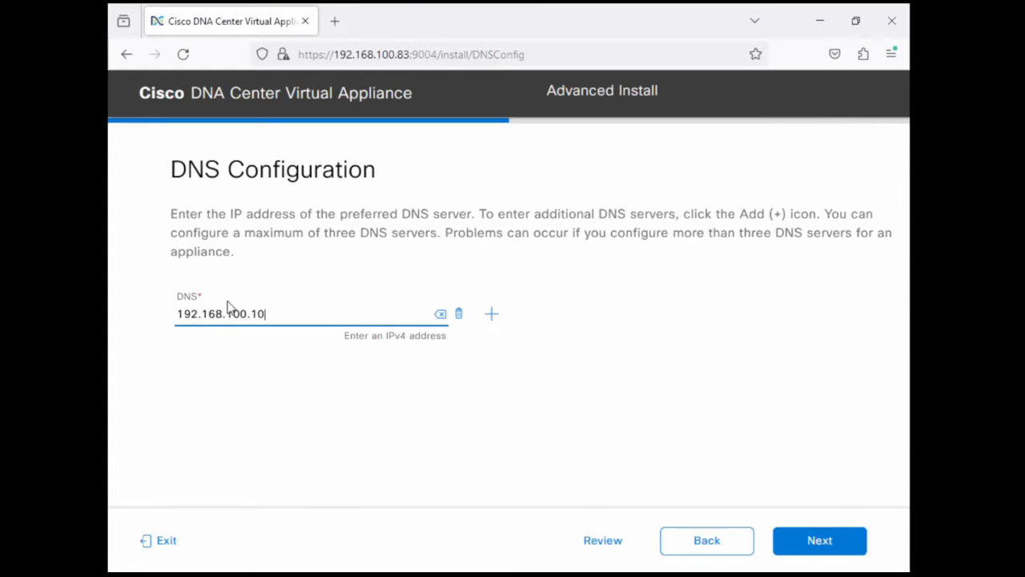
click(584, 395)
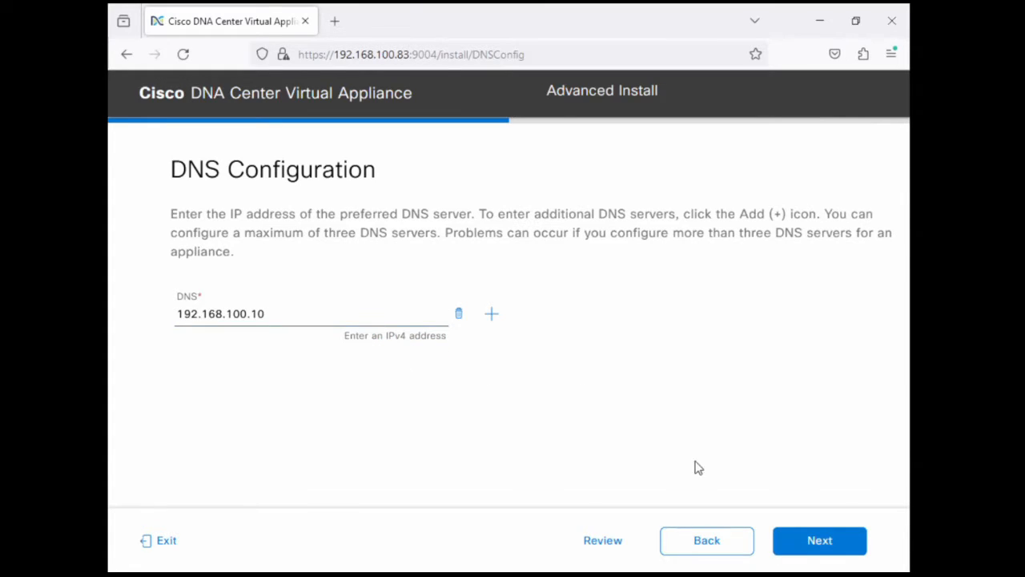
click(799, 542)
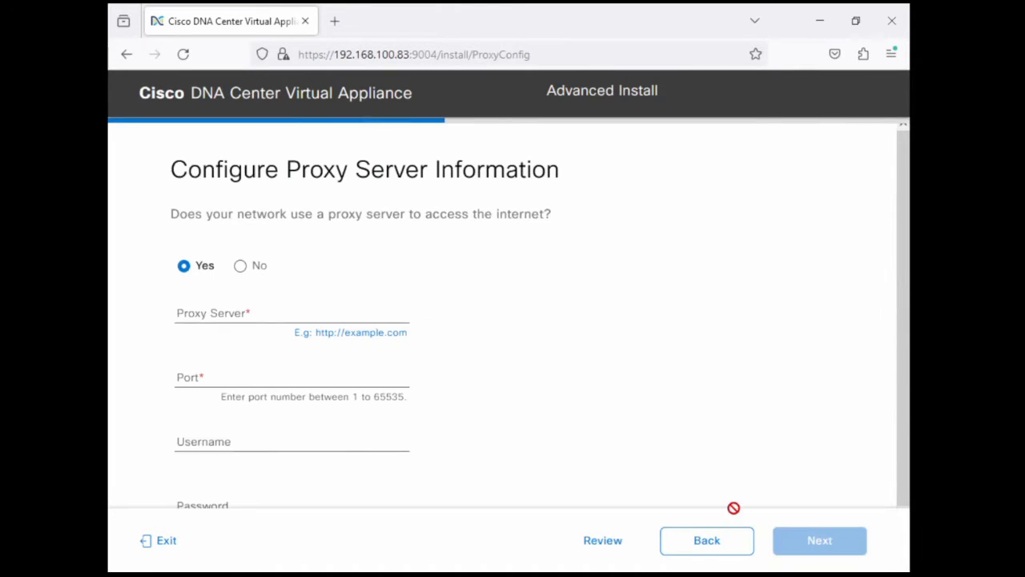
click(240, 267)
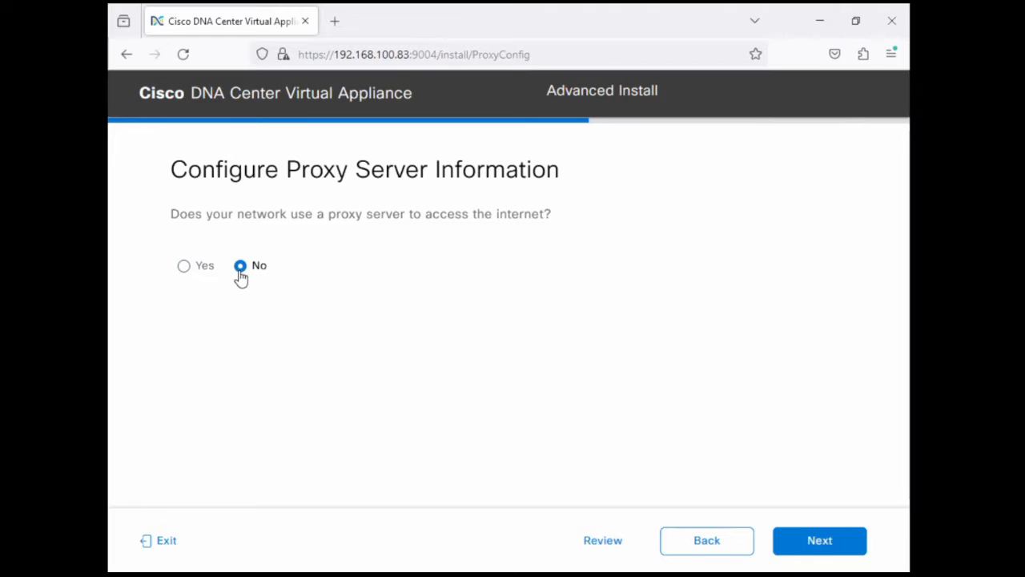
click(185, 271)
click(231, 321)
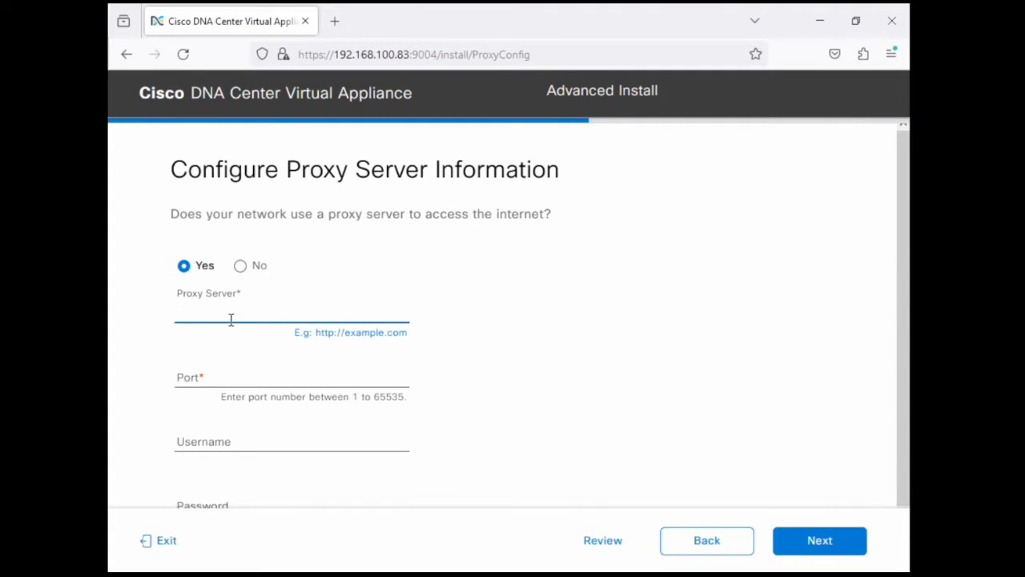
text(http://)
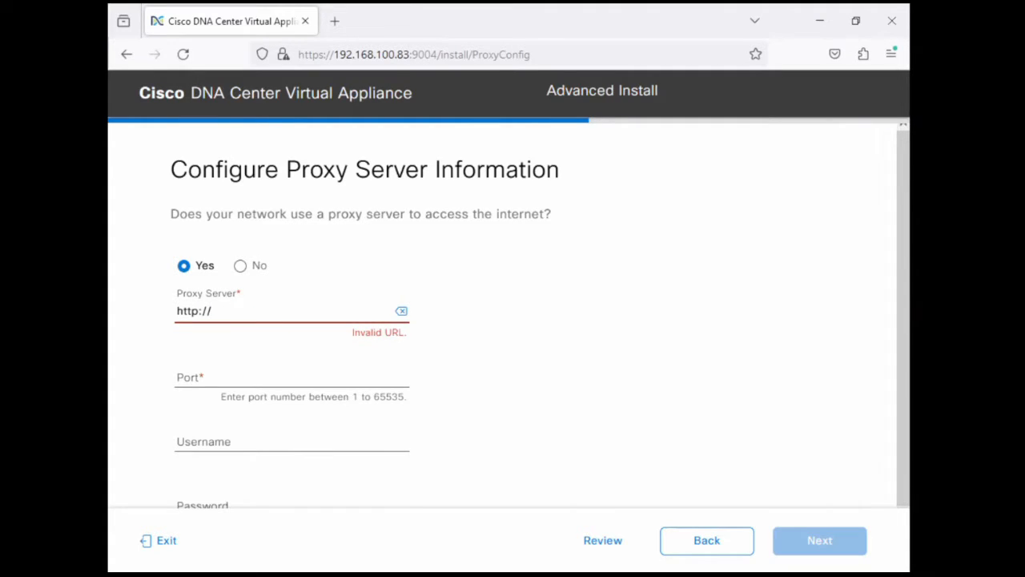
text(10.122.12)
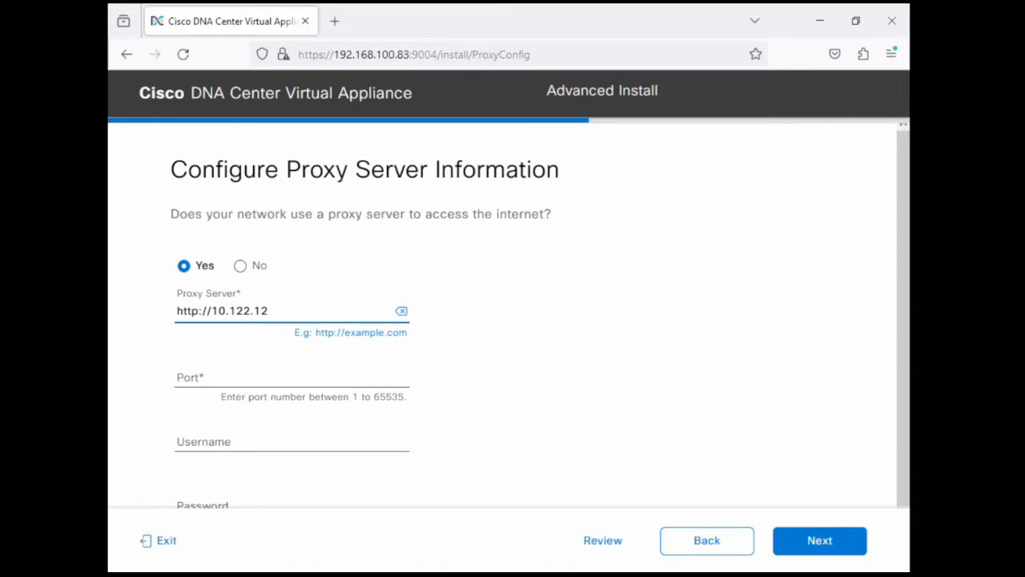
text(5.25)
key(Tab)
key(Tab)
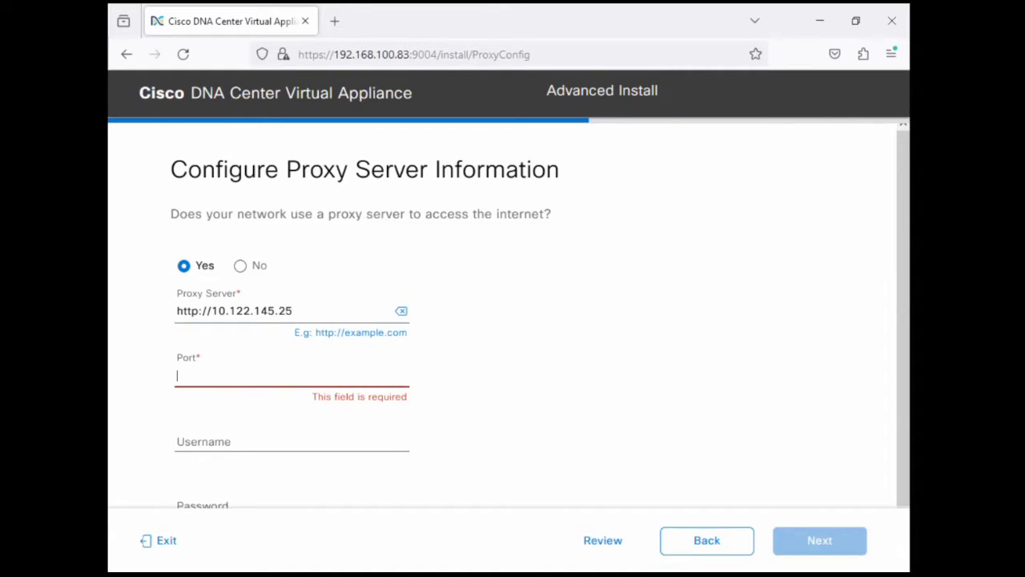
text(3128)
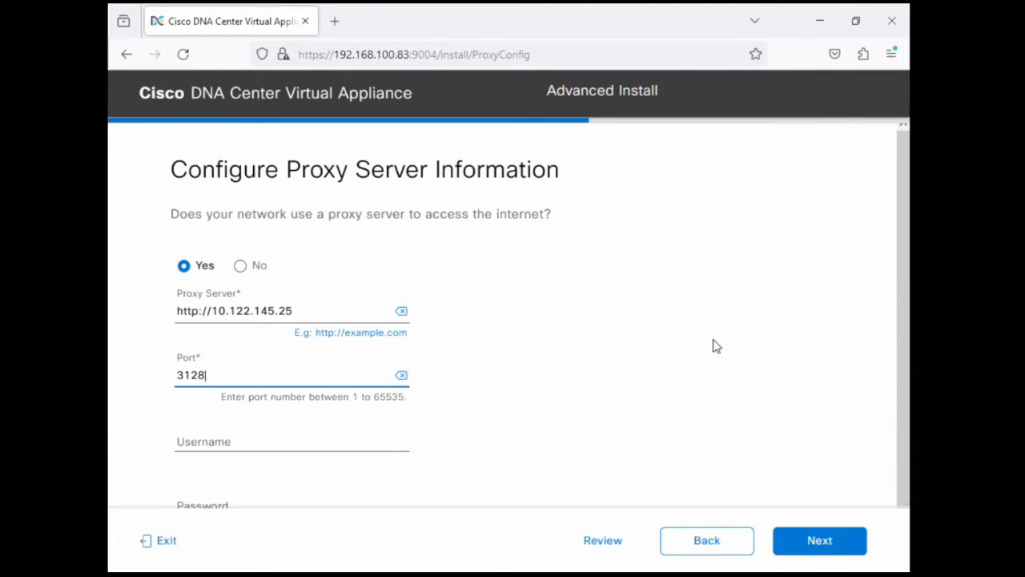
click(712, 347)
click(791, 551)
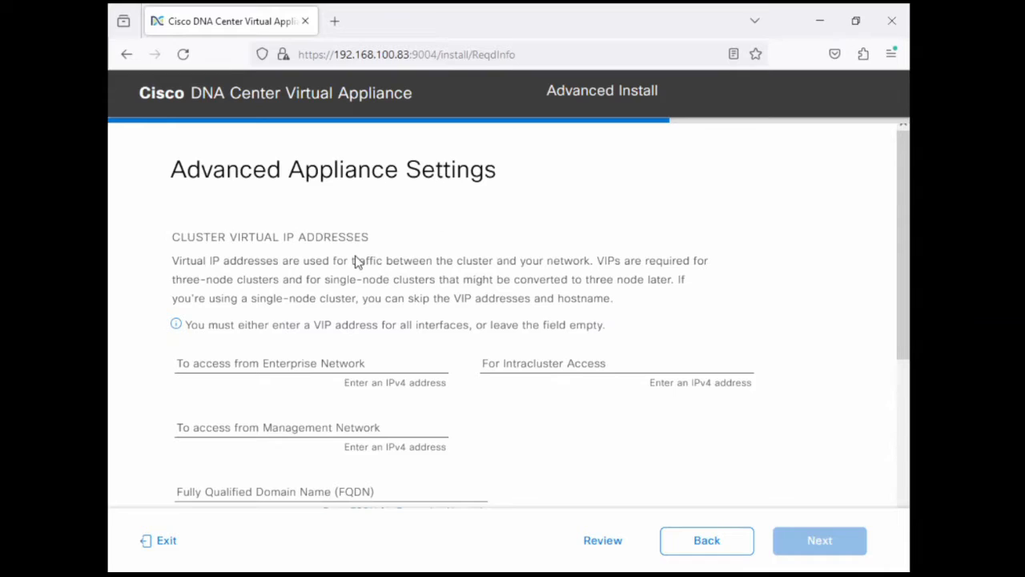
Leave the cluster virtual IP addresses empty and set the Enterprise Network's fully qualified domain name to fakefqdn.cisco.com
drag(280, 260, 496, 297)
click(496, 298)
drag(215, 325, 558, 325)
drag(564, 326, 580, 326)
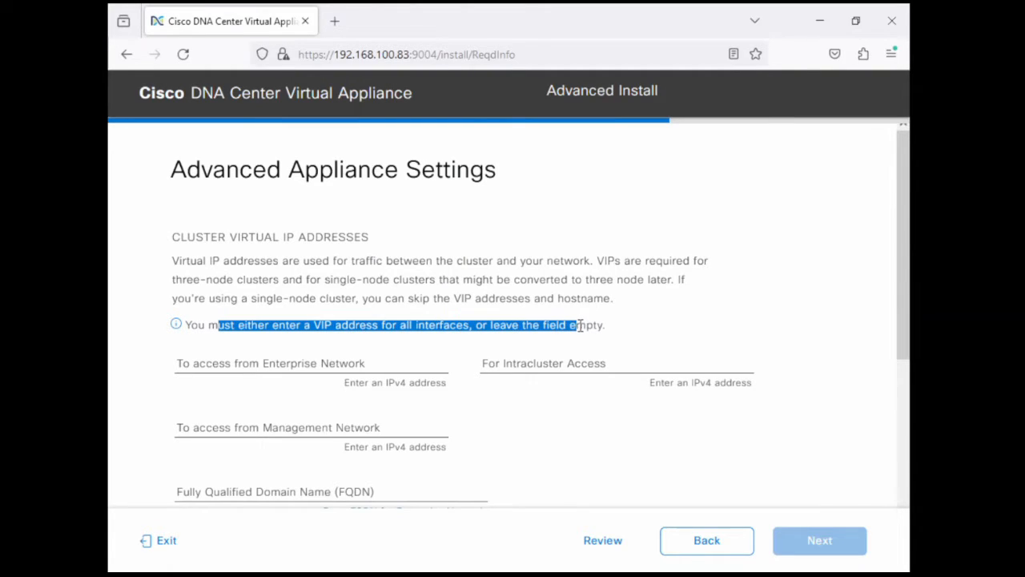
click(398, 317)
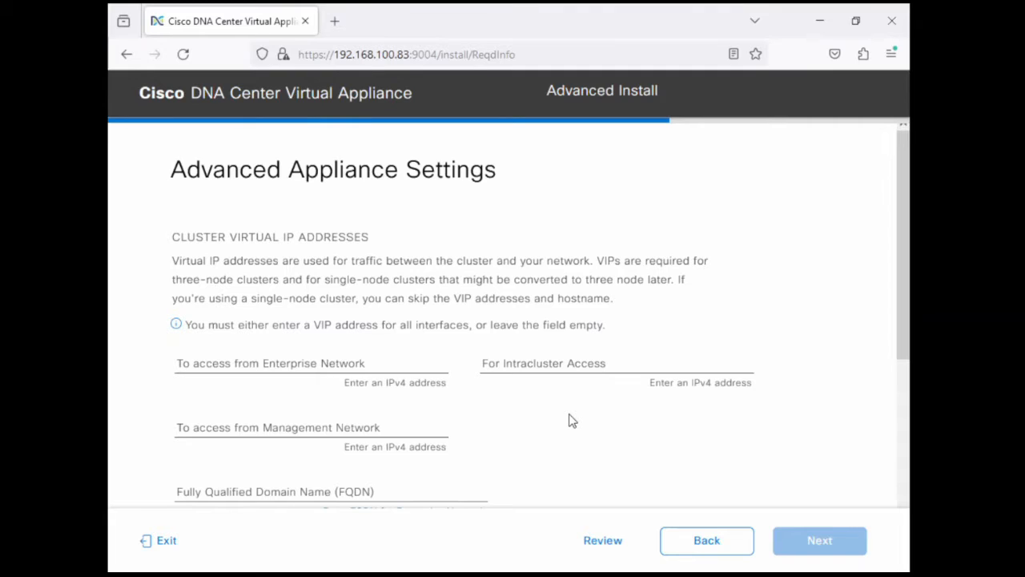
scroll(572, 420, down, 3)
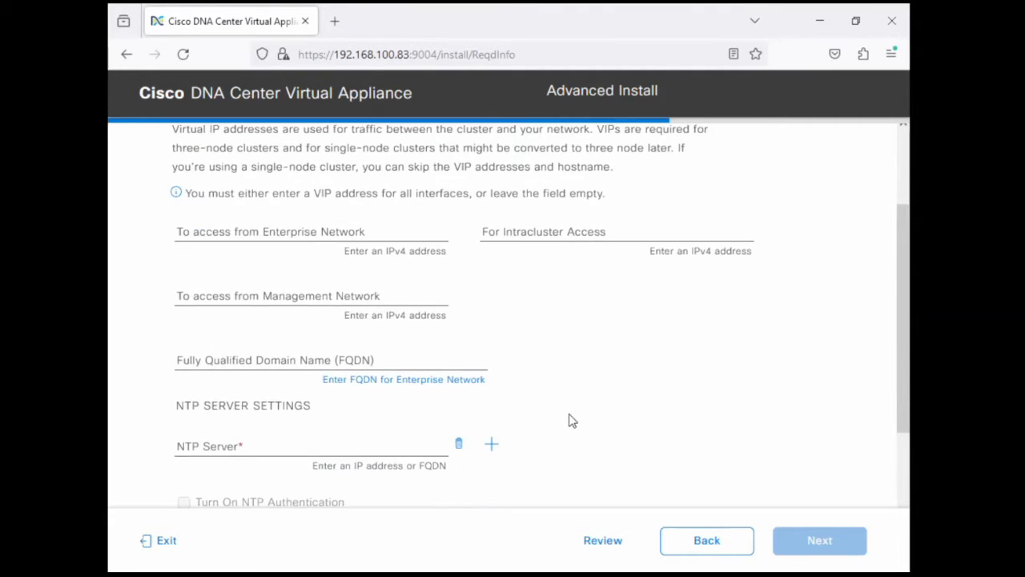
scroll(572, 420, down, 2)
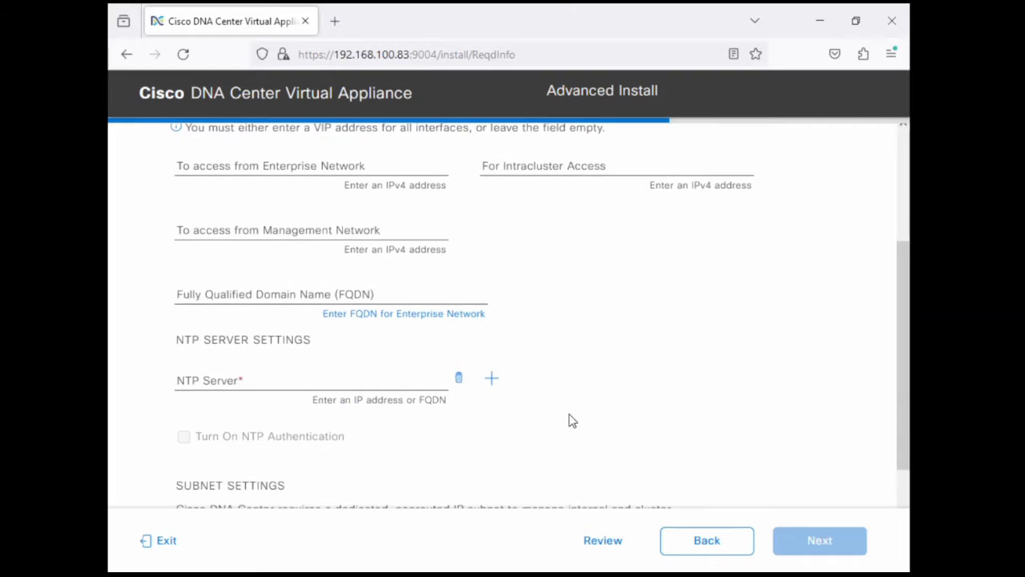
click(260, 294)
text(fake)
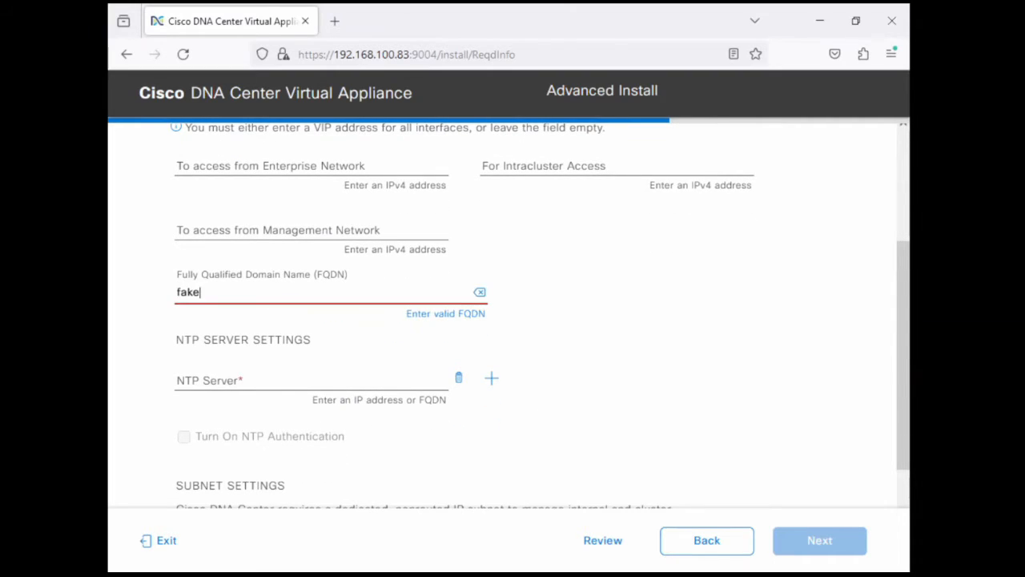
text(fqdn.cisco.com)
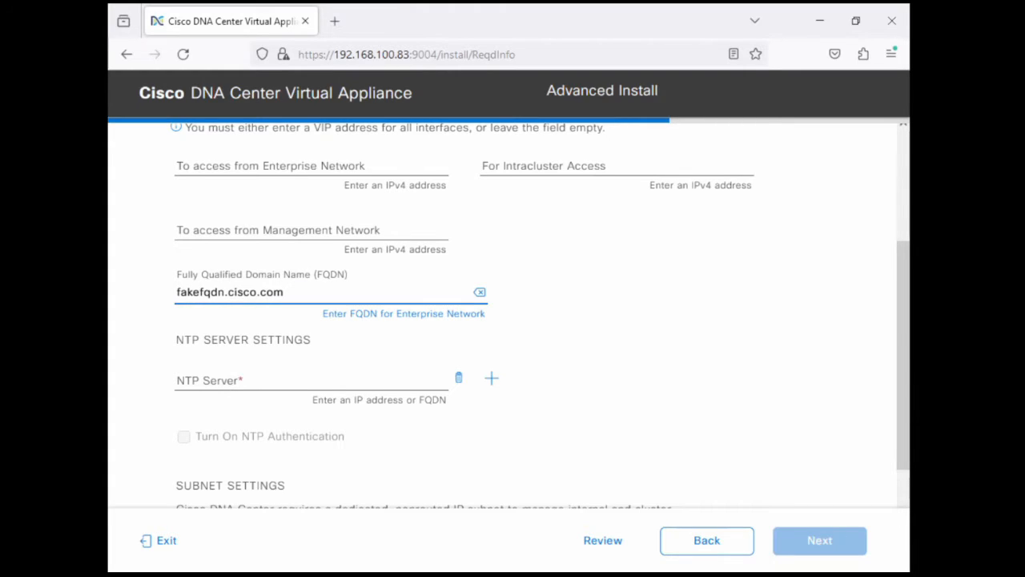
Set the NTP server to 192.168.100.10, leaving NTP authentication off
click(253, 373)
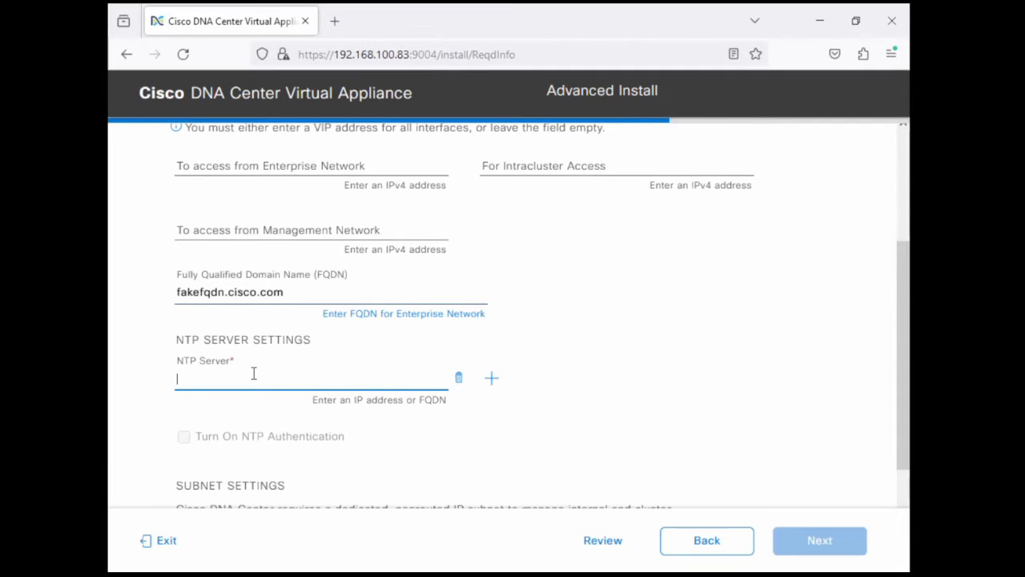
text(192.168)
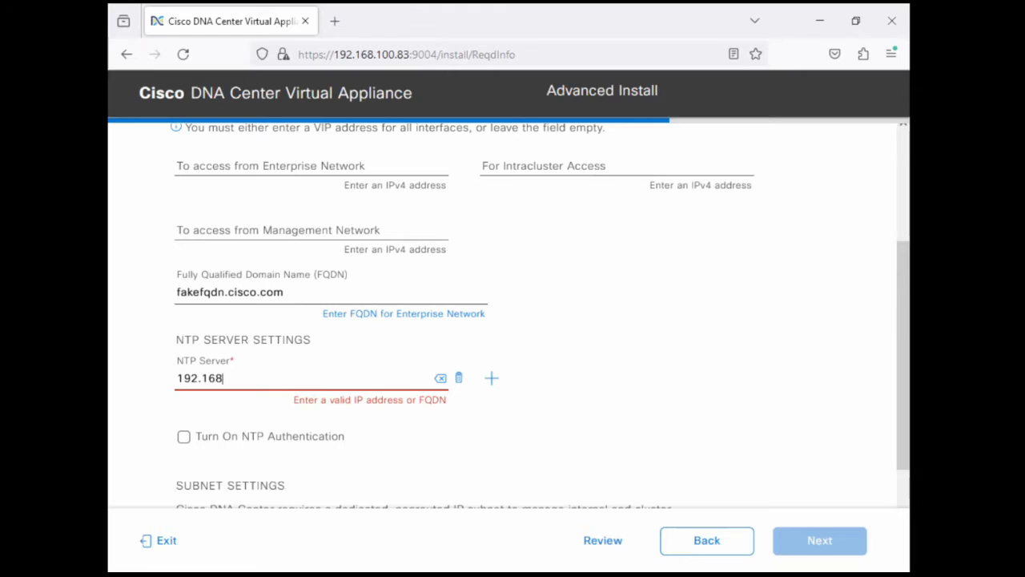
text(.100.10)
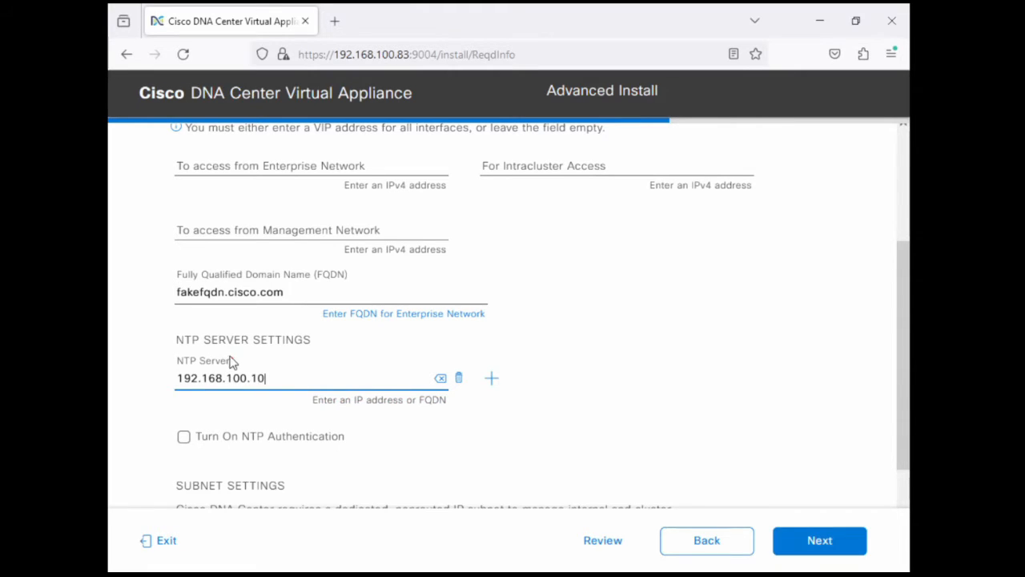
click(405, 435)
Accept the recommended container and cluster subnets and proceed to the CLI password page
scroll(406, 436, down, 2)
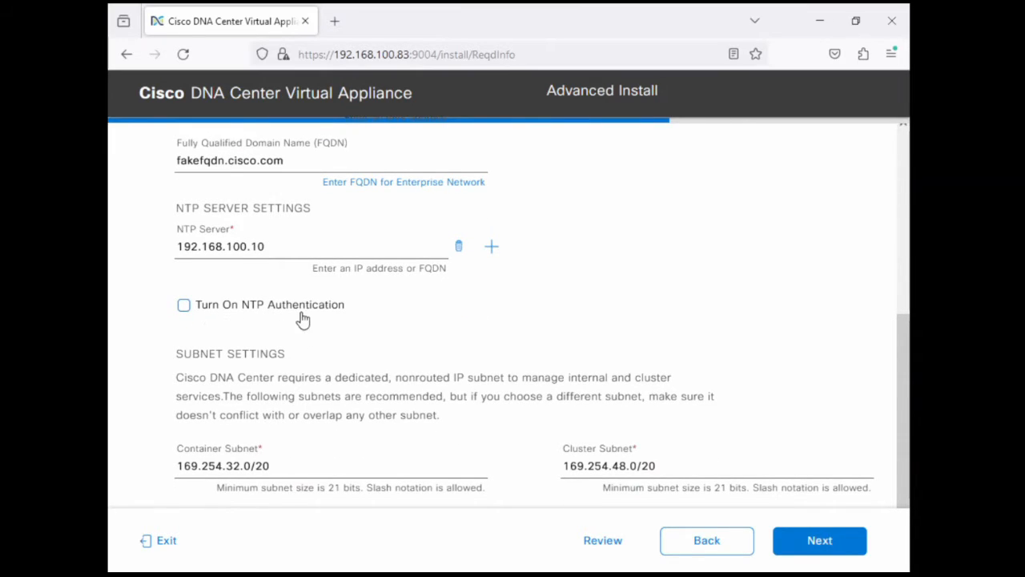
scroll(313, 330, down, 1)
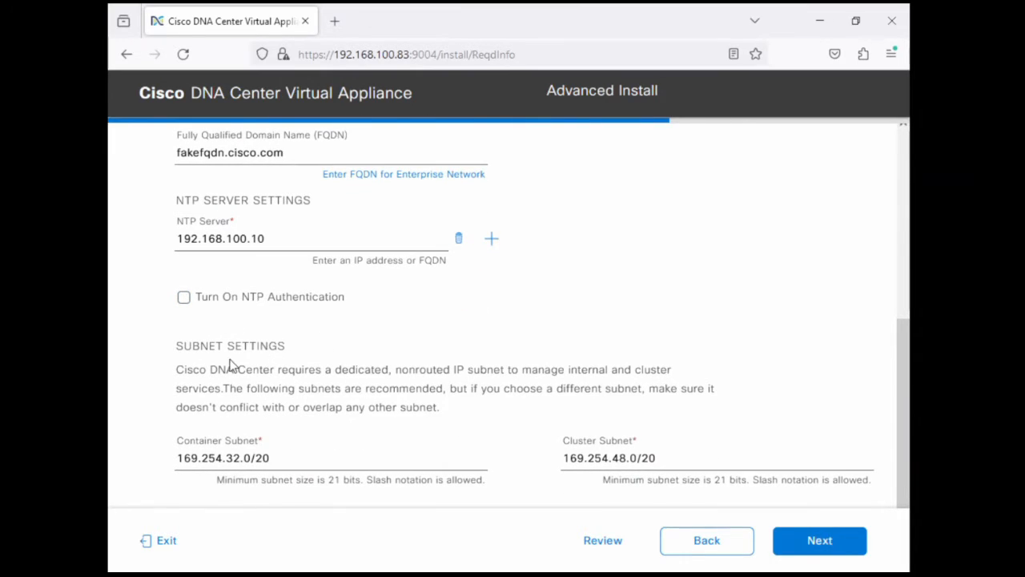
drag(238, 370, 450, 414)
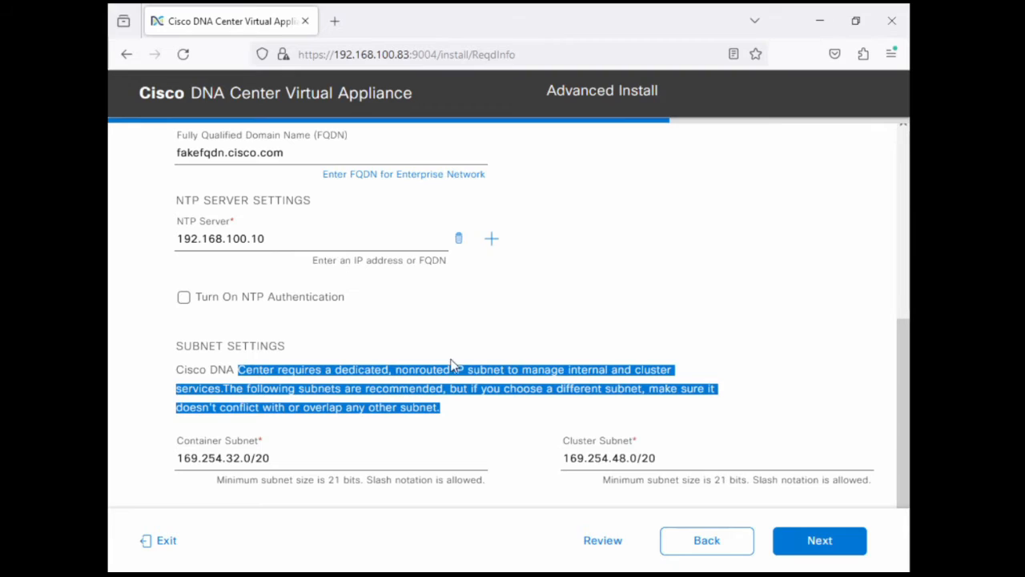
click(466, 339)
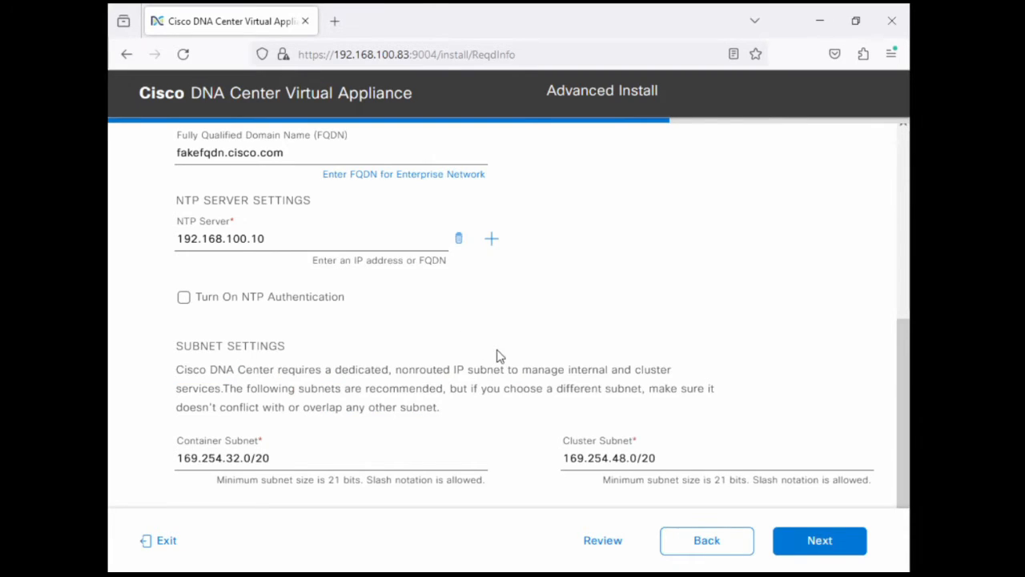
click(821, 538)
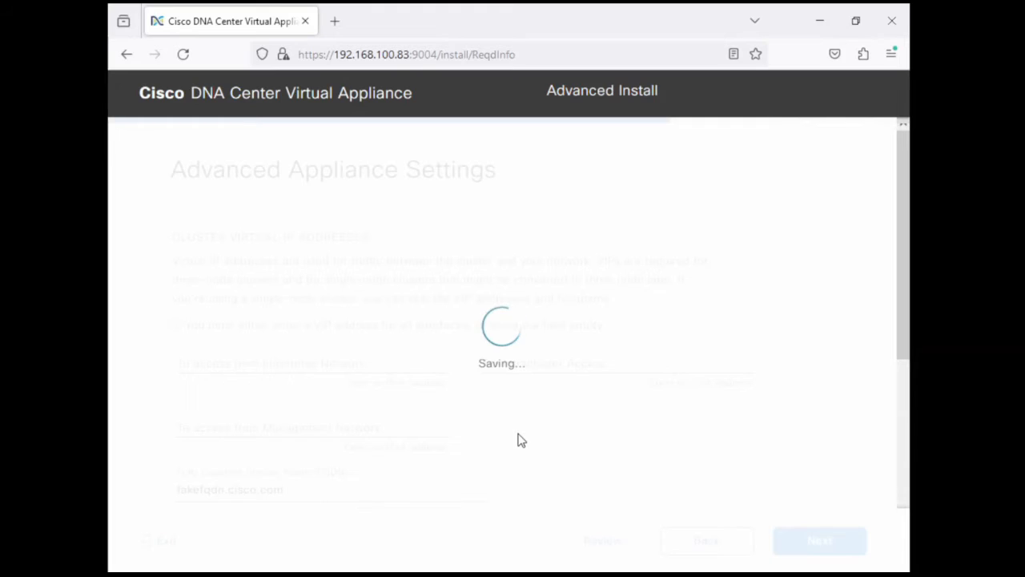
Enter and confirm the CLI password for the maglev user, and proceed to the configuration summary
click(277, 373)
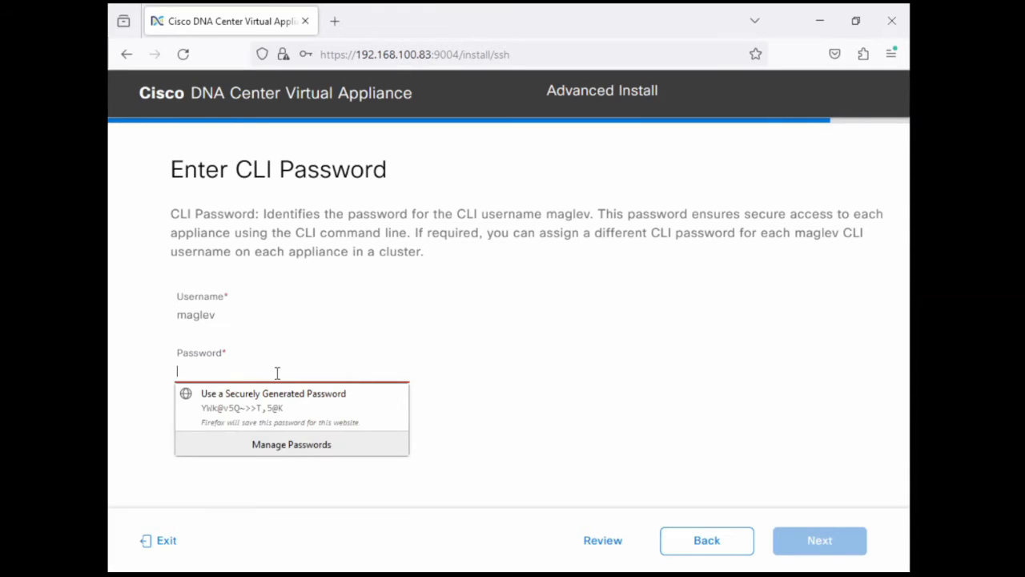
text(•••••••••)
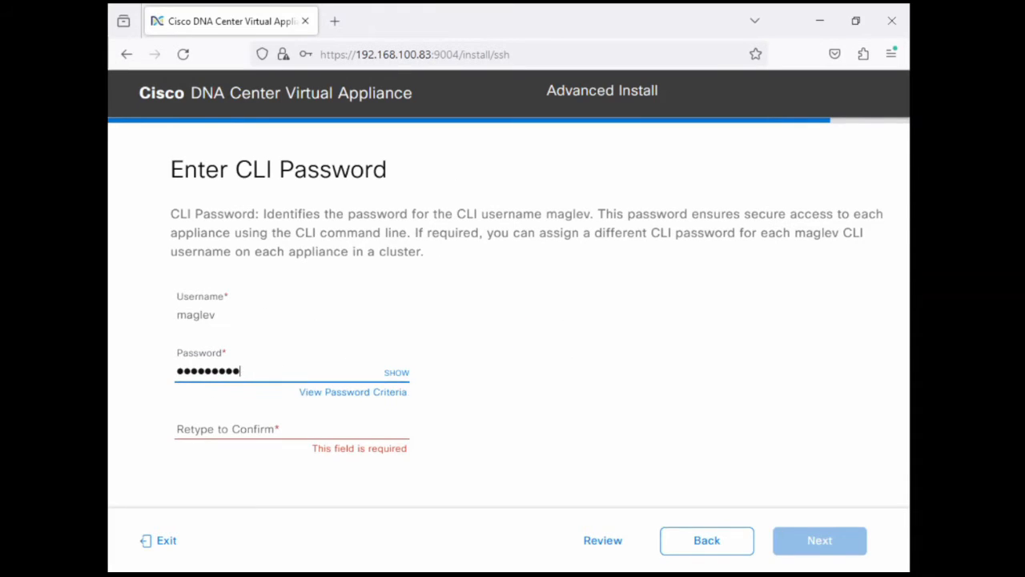
key(Tab)
key(Tab)
key(Tab)
text(•••••••)
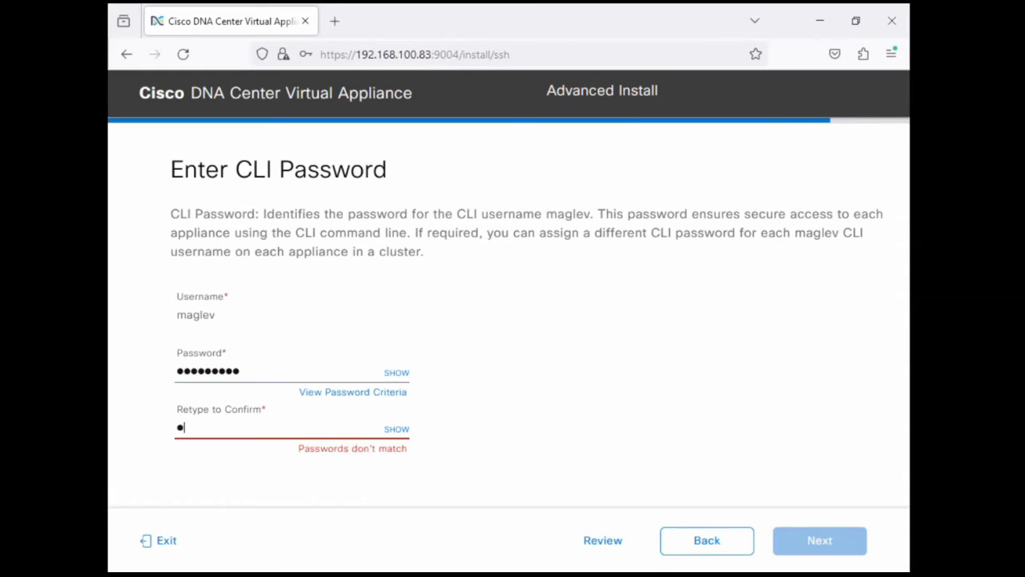
text(•)
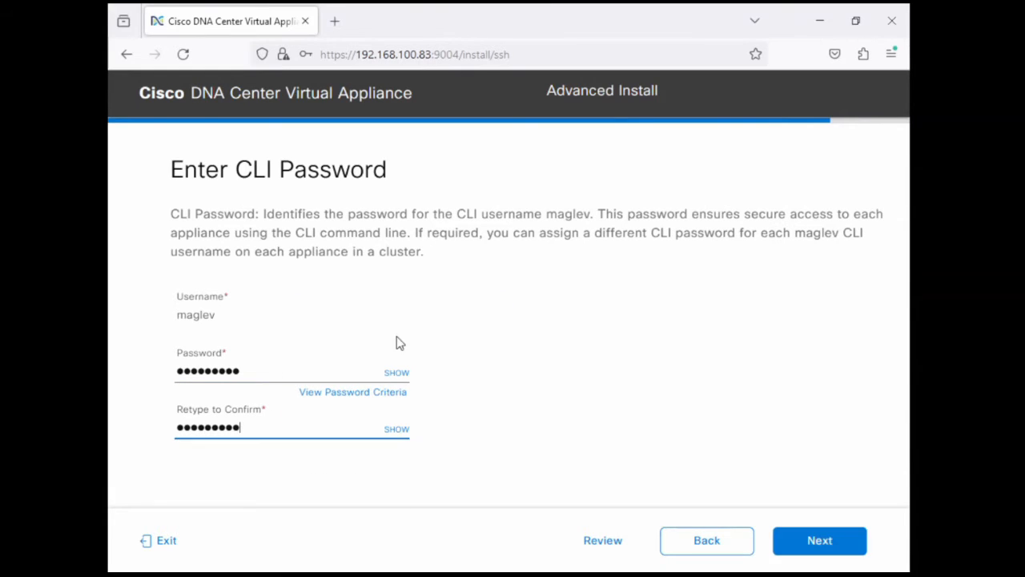
click(821, 543)
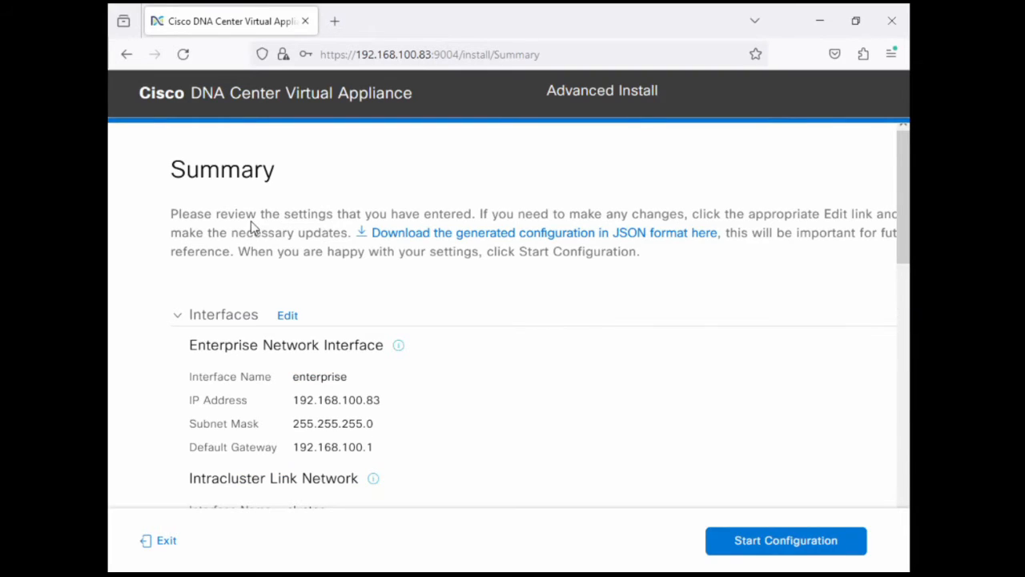
Review the summary of interfaces, DNS, proxy, advanced appliance settings and CLI credentials, and start the appliance configuration
drag(239, 215, 373, 253)
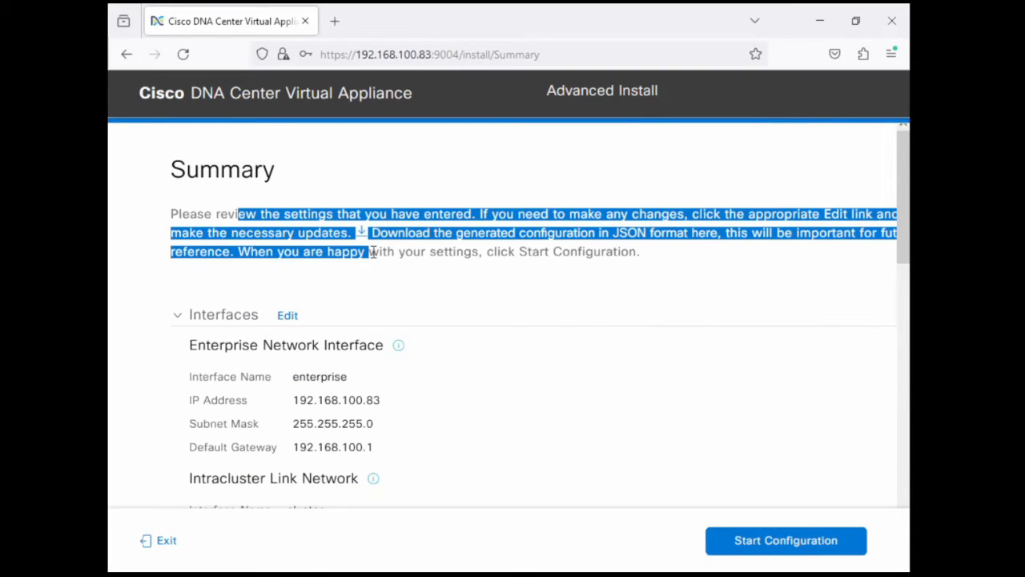
click(308, 249)
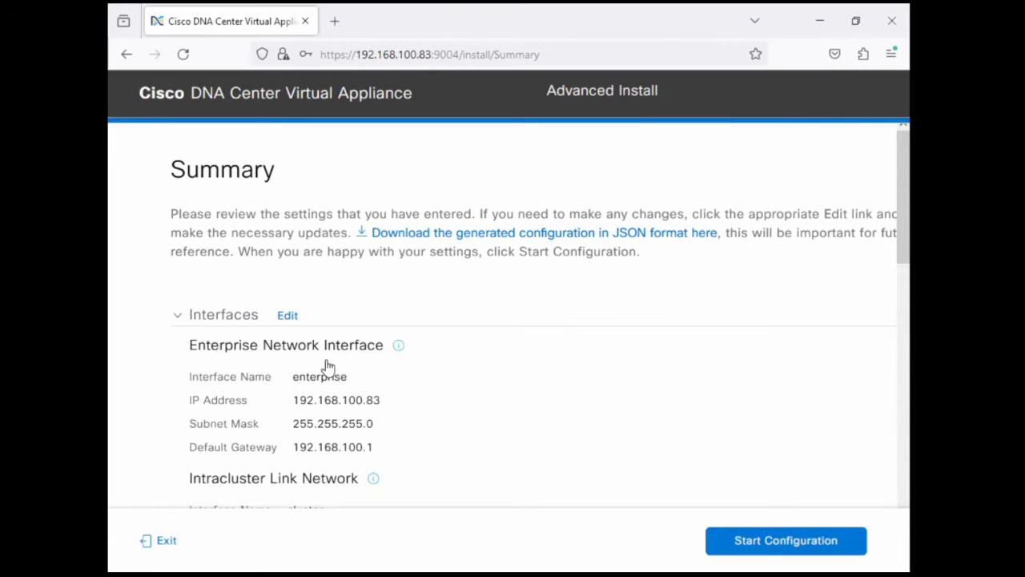
scroll(420, 410, down, 5)
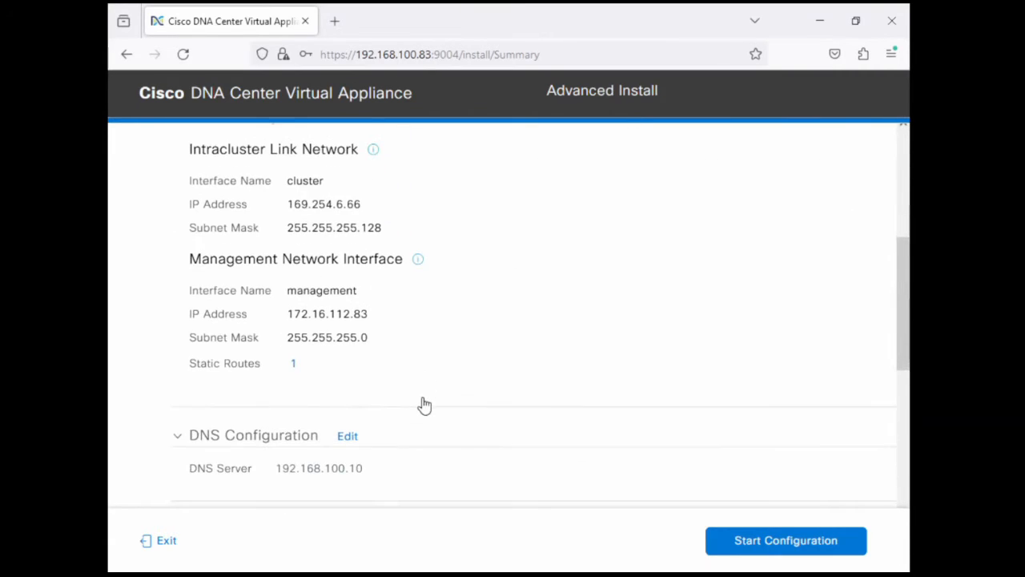
scroll(427, 316, down, 3)
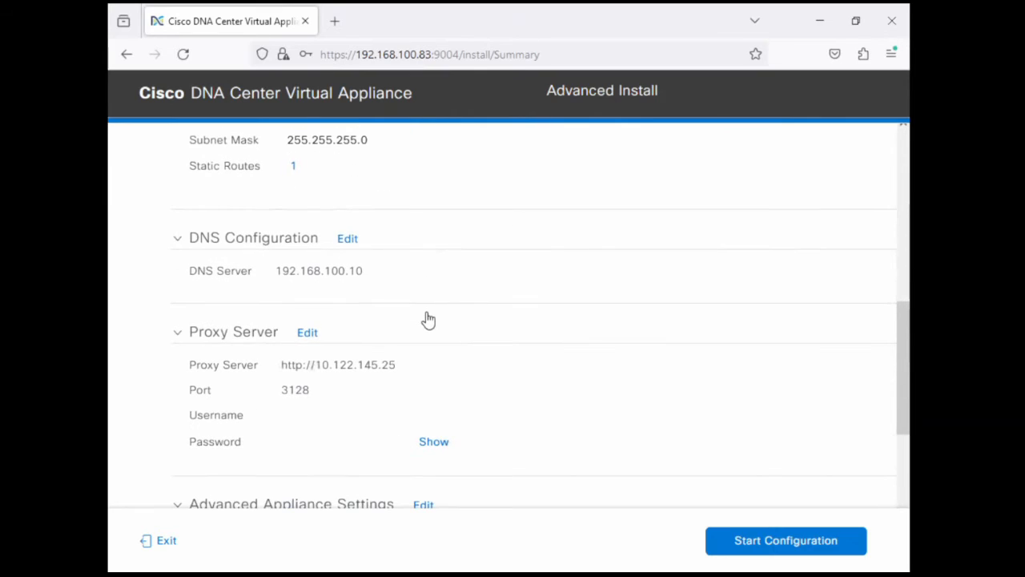
scroll(427, 319, down, 2)
scroll(425, 323, down, 3)
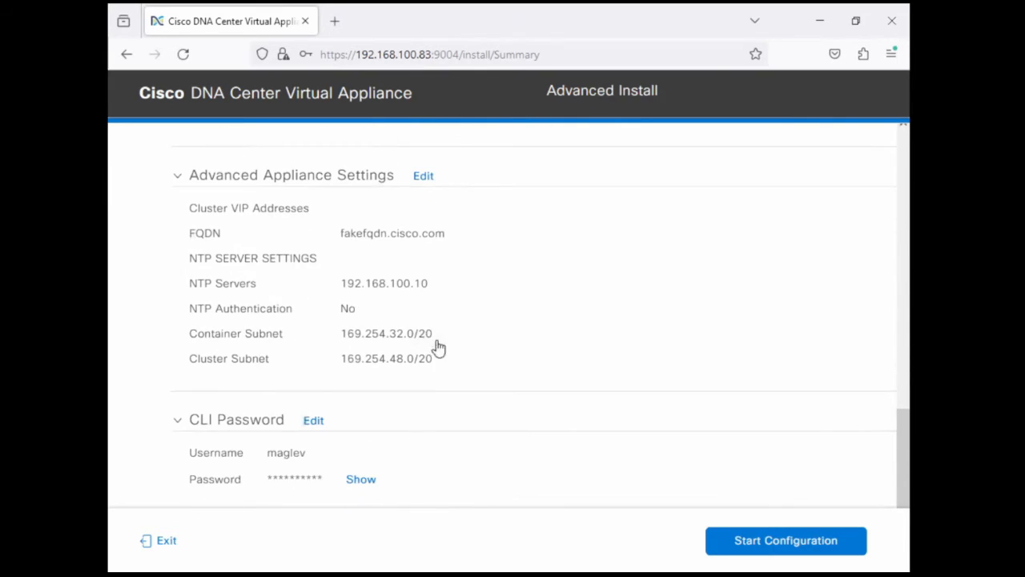
scroll(441, 349, down, 1)
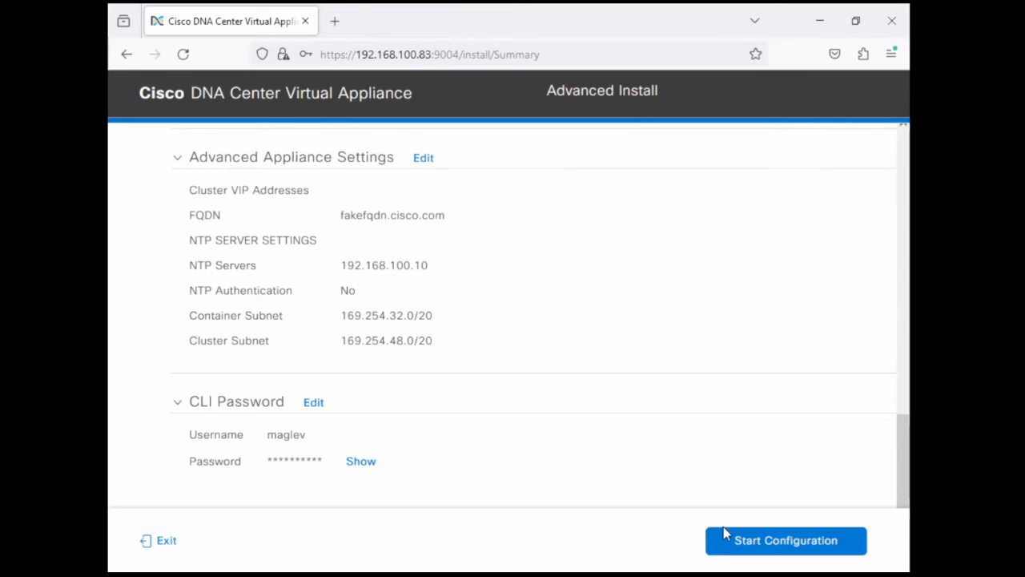
click(746, 543)
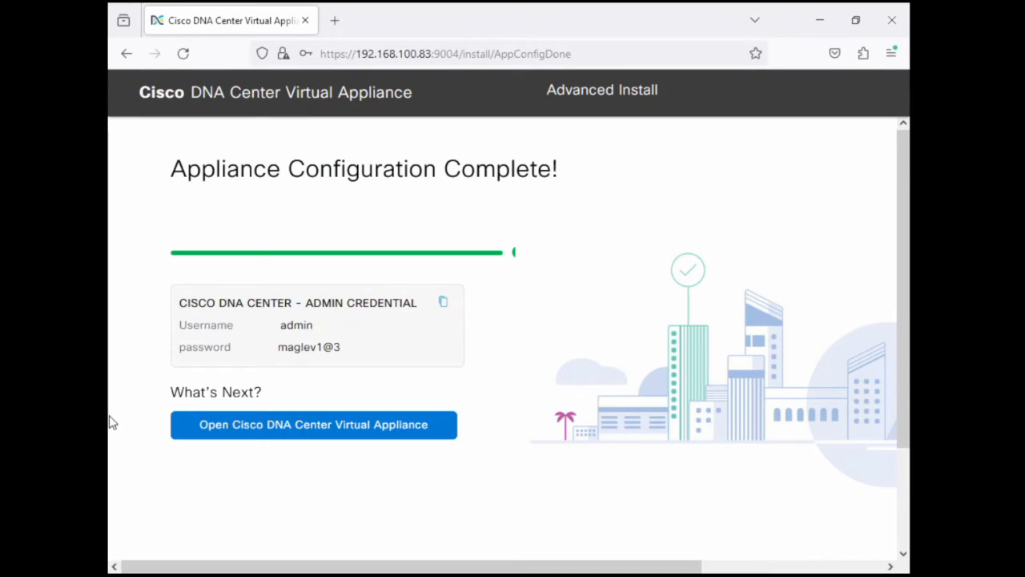
Copy the generated admin username and password into an empty Notepad document, and minimize Notepad
click(445, 305)
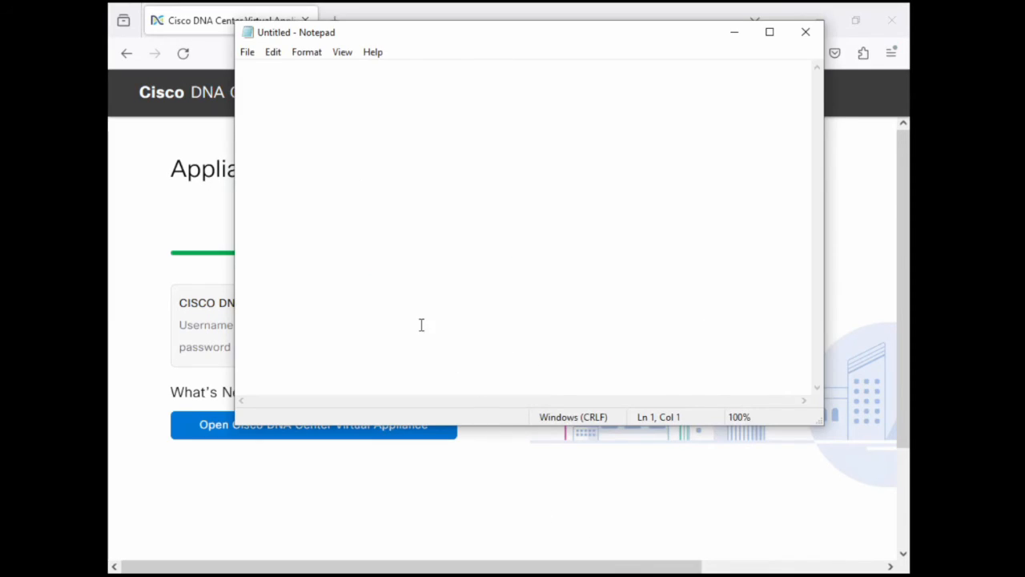
key(ctrl+v)
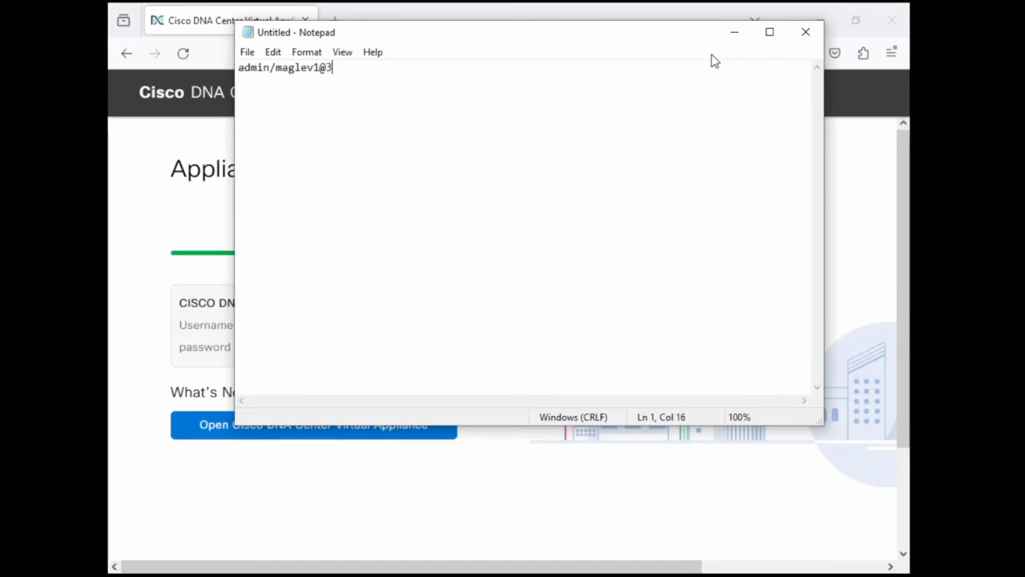
click(735, 37)
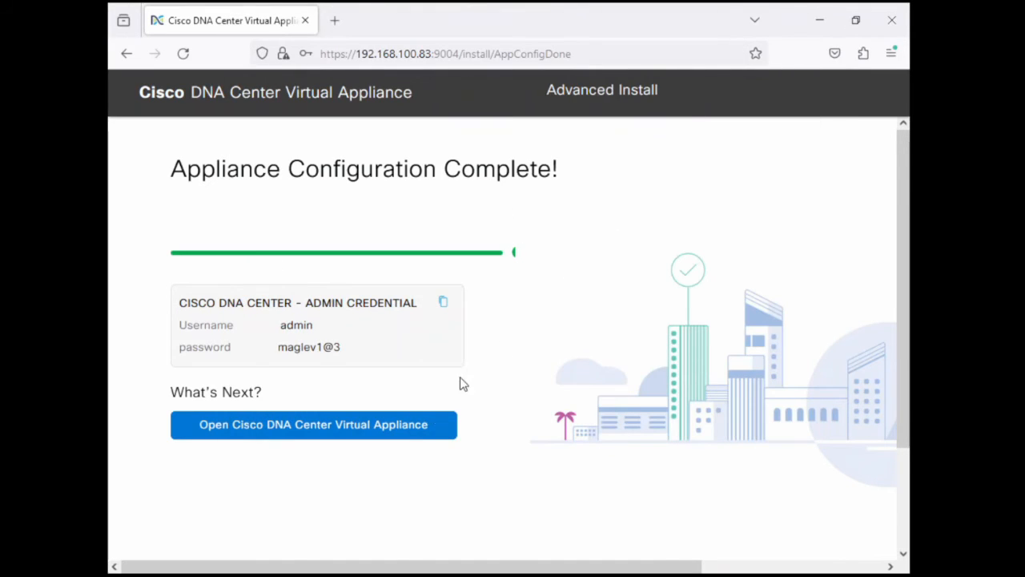
Open the appliance's web login form and copy the temporary admin password from the Notepad note
click(418, 432)
click(490, 359)
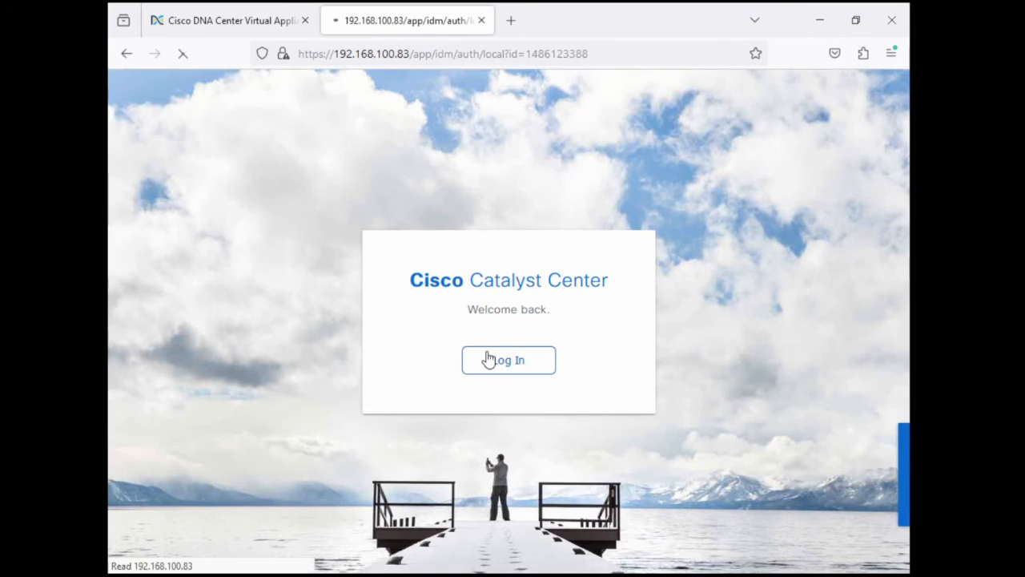
key(alt+Tab)
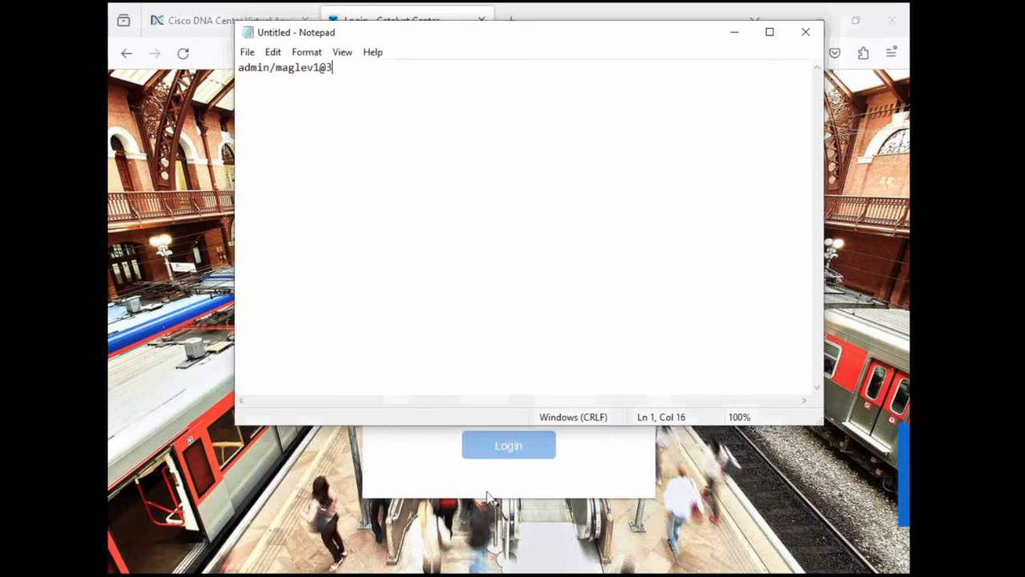
drag(275, 68, 332, 69)
key(alt+Tab)
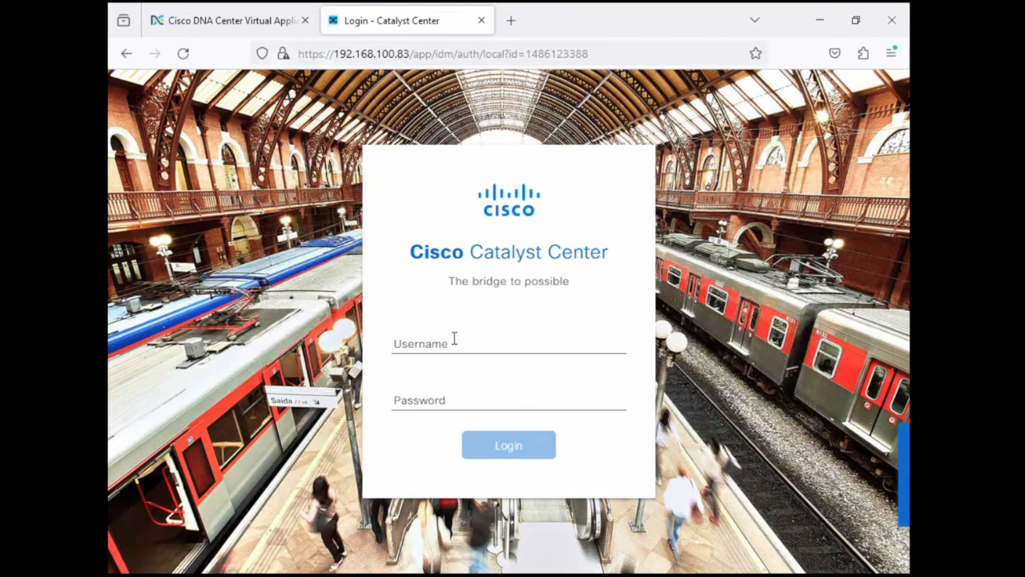
Log in as admin with the copied temporary password, and decline saving the login in the browser
click(455, 339)
text(admin)
key(Tab)
key(ctrl+v)
key(Return)
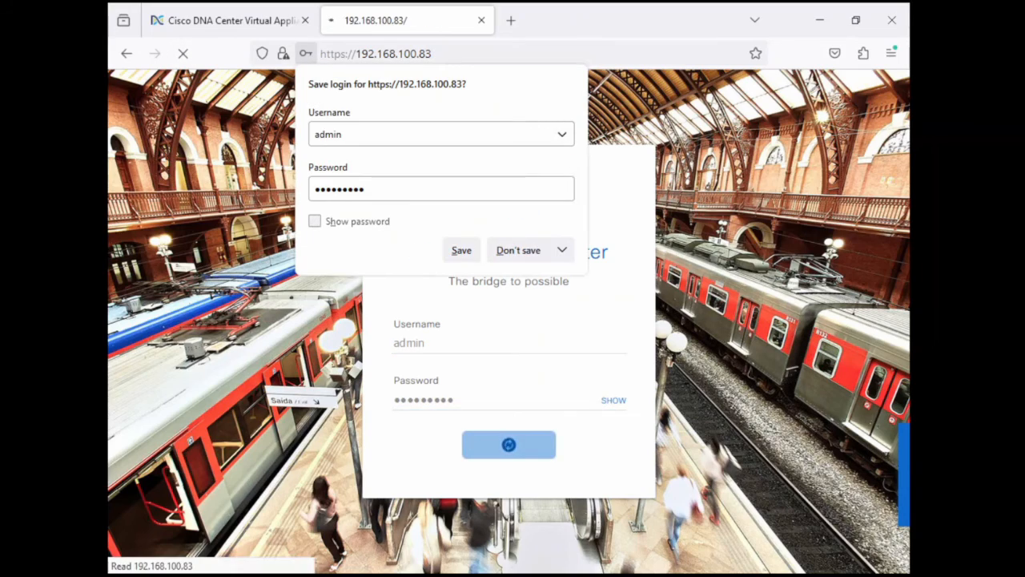
click(503, 253)
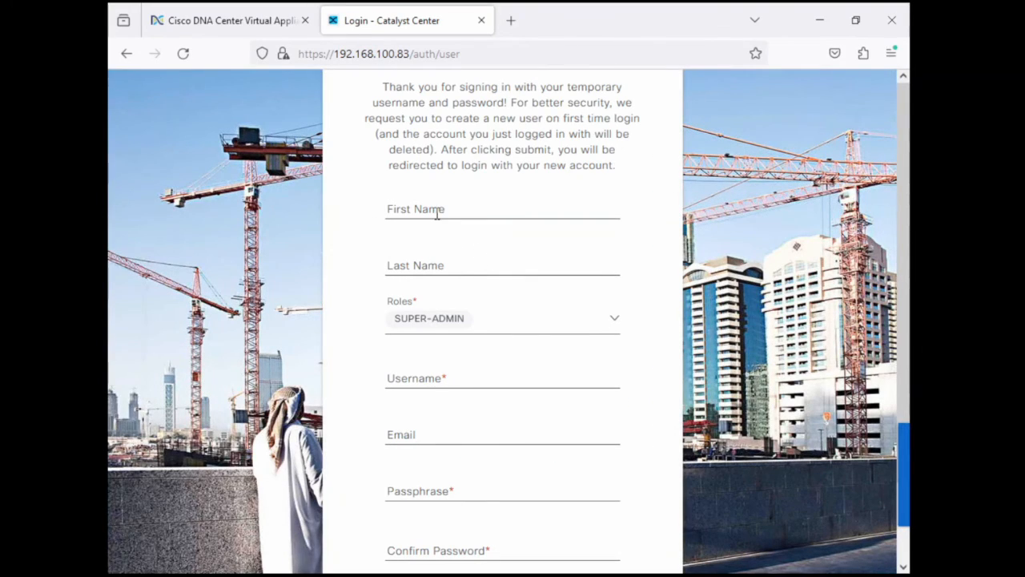
Fill in the new SUPER-ADMIN account's first name, last name and username
click(437, 211)
key(Tab)
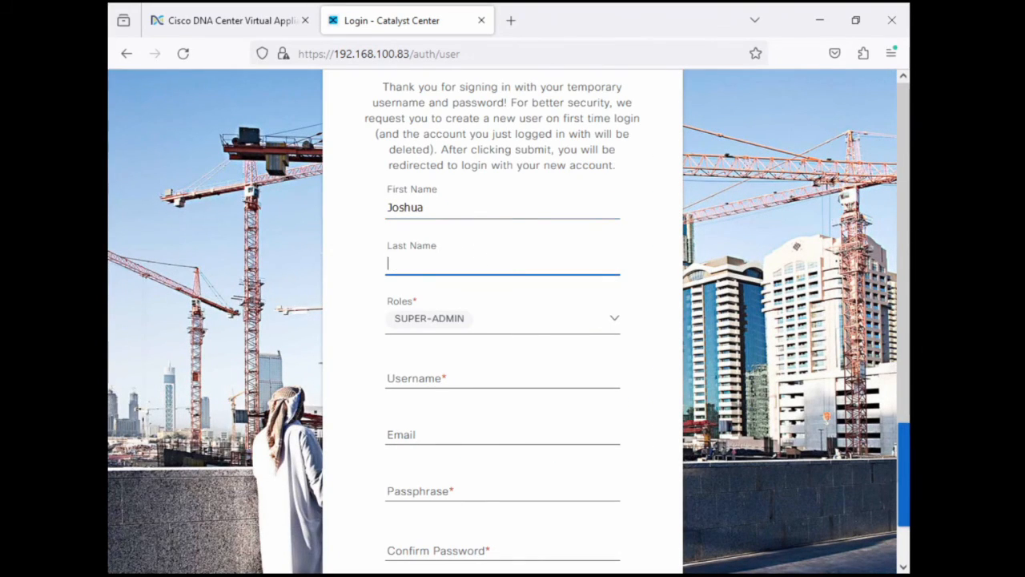
click(446, 374)
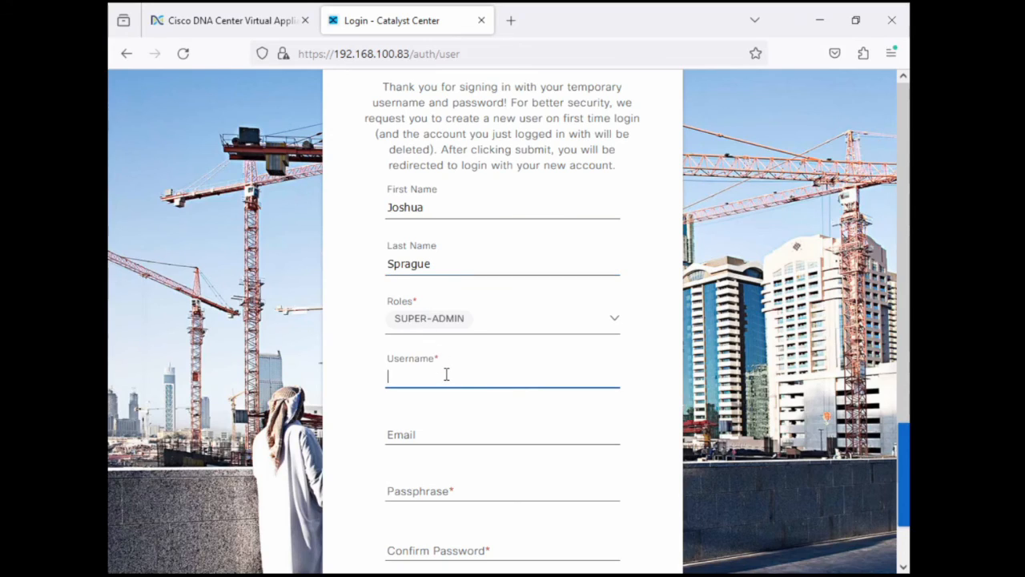
text(j2)
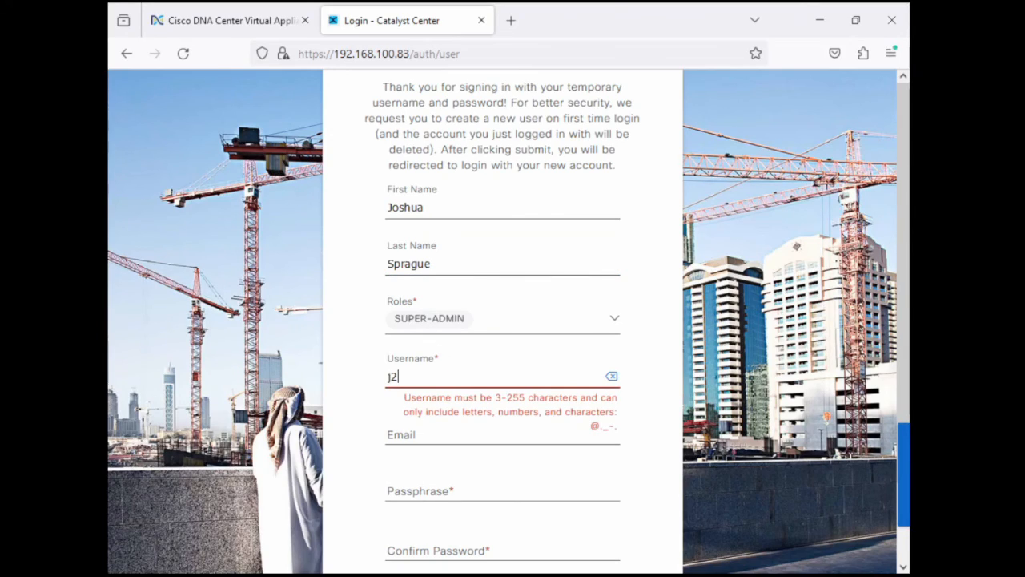
text(spr)
Enter and confirm the new account's passphrase, submit the account without an email, and decline saving the login
click(451, 485)
text(••••••••••••)
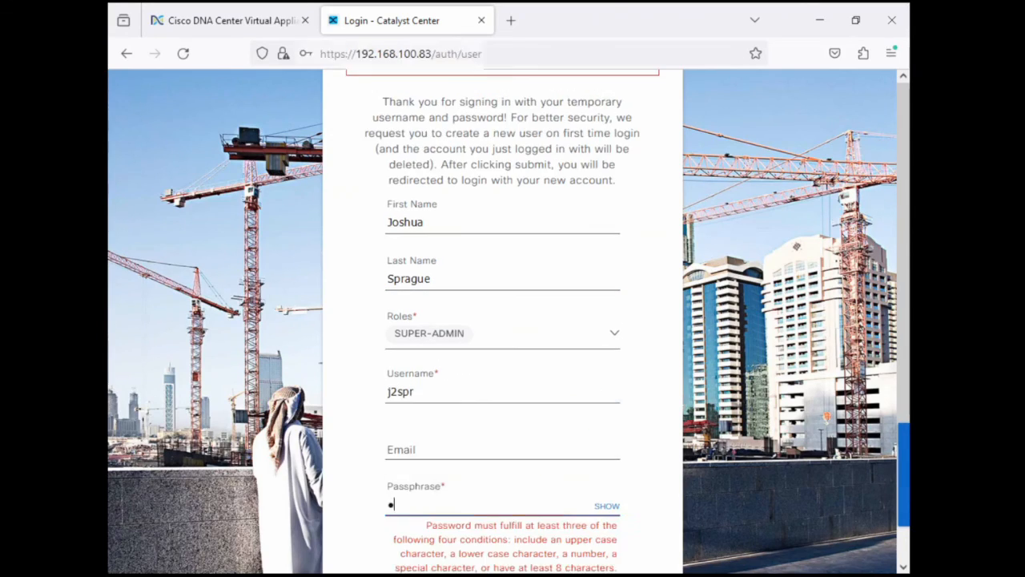
scroll(643, 462, down, 3)
click(454, 456)
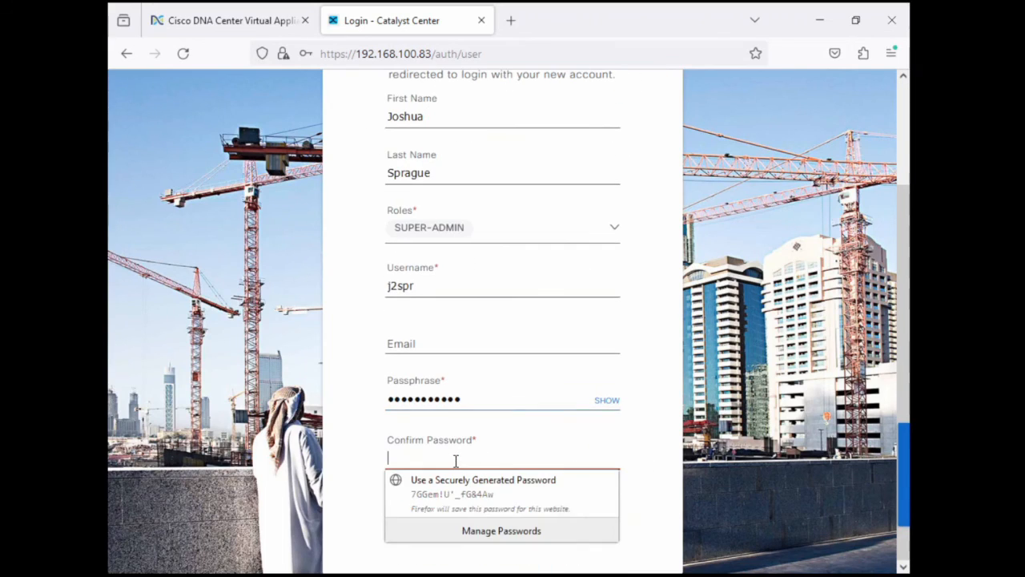
text(••••••••••••)
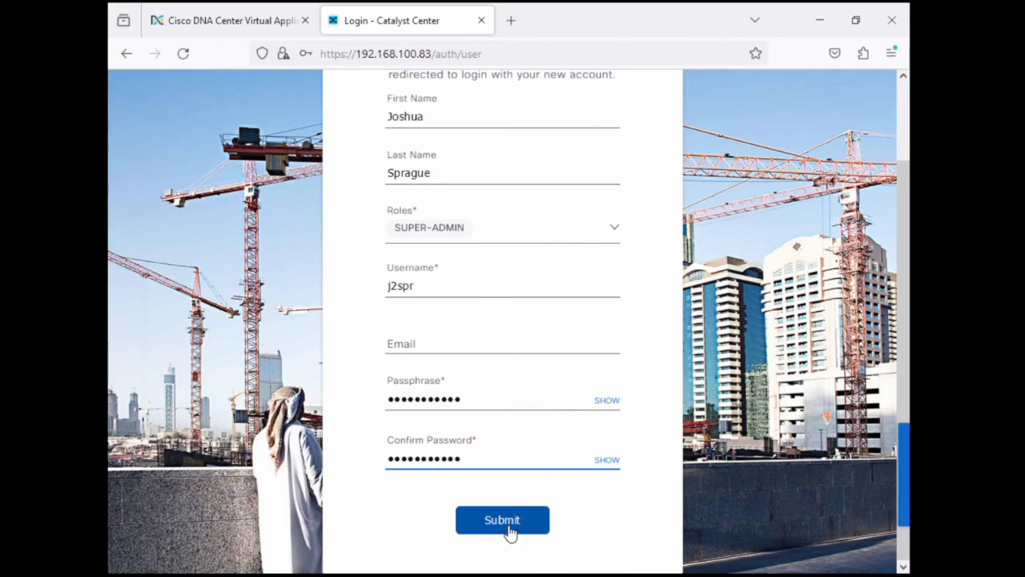
click(508, 532)
click(516, 254)
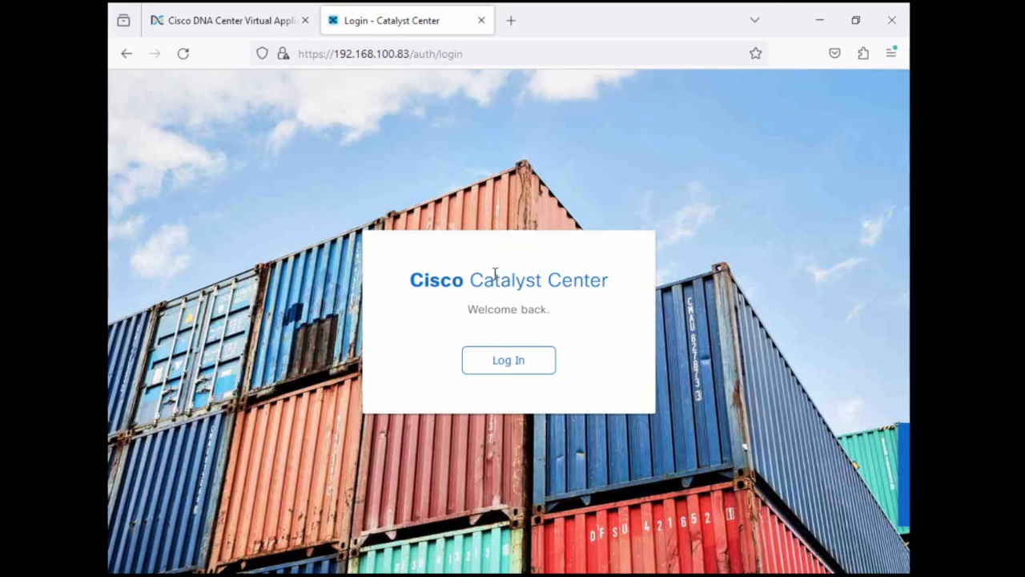
Log in with the new account's username and password, and decline saving the login in the browser
click(482, 367)
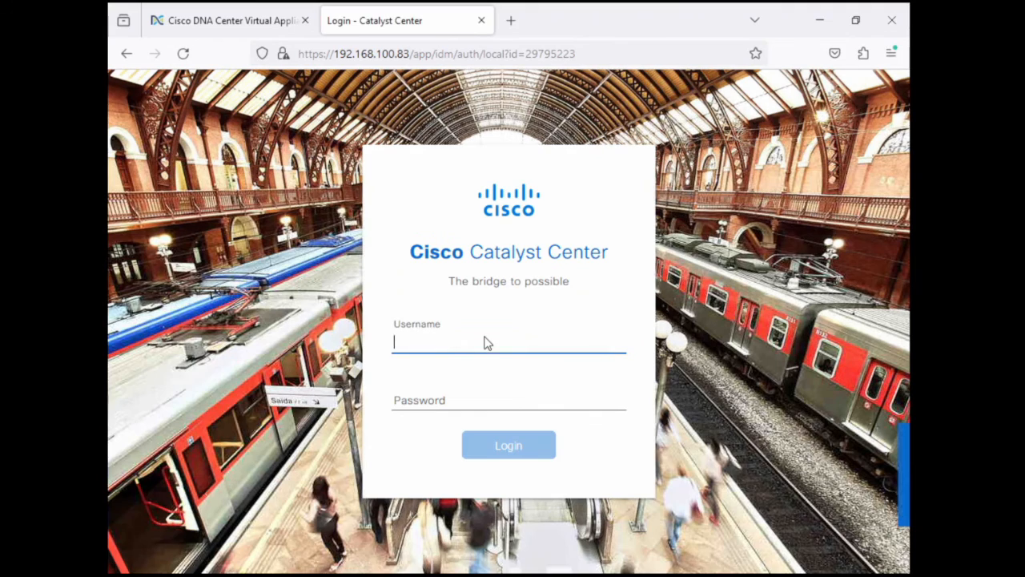
text(j2spr)
key(Tab)
text(•••••••••••)
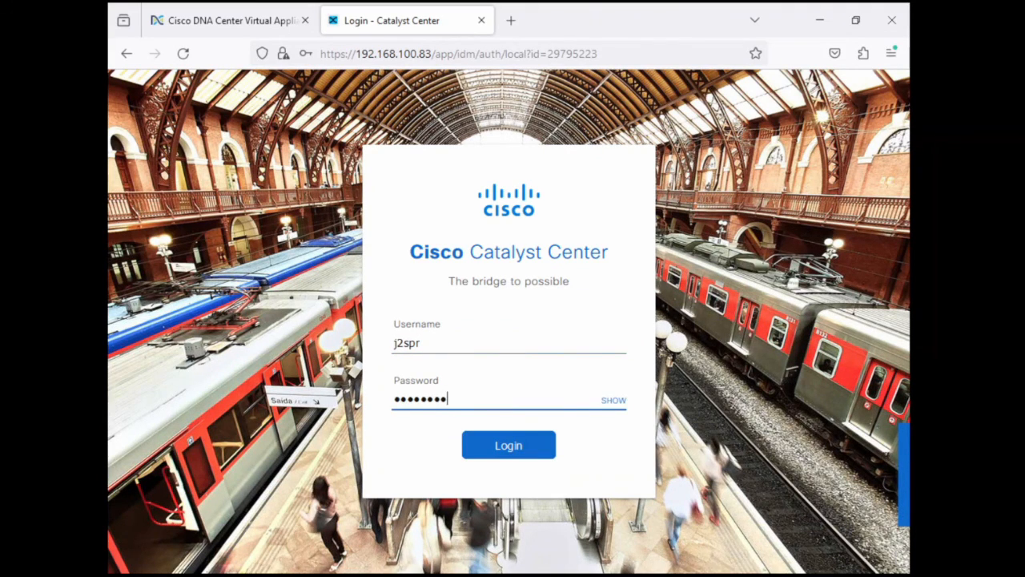
key(Return)
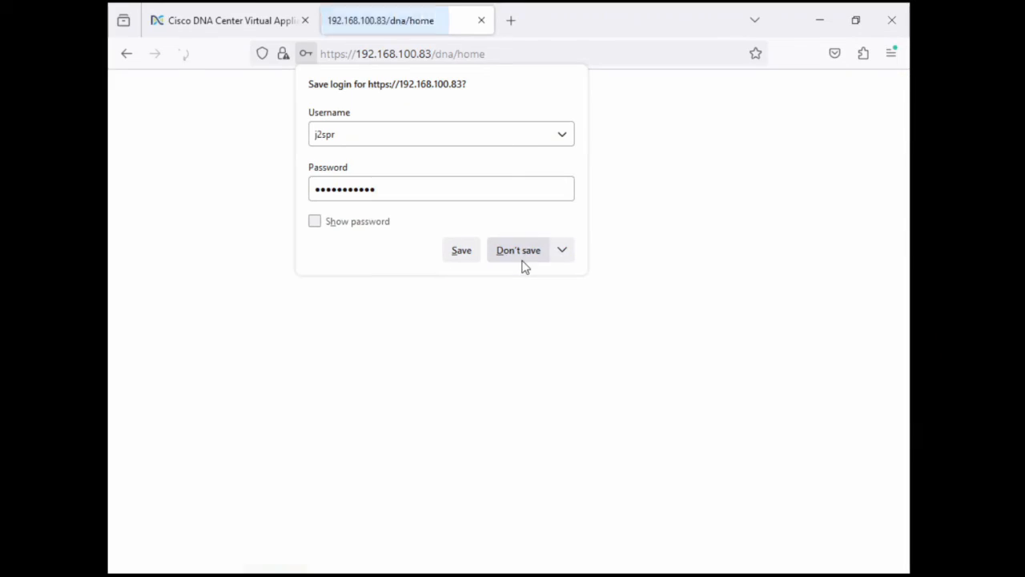
click(517, 252)
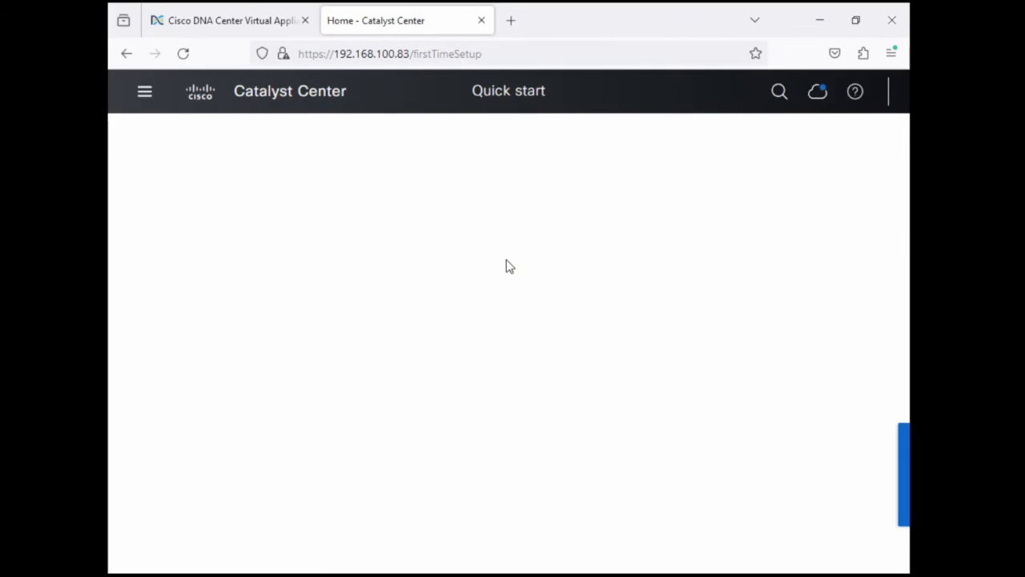
Pass the first-time setup screen and exit the Quick Start workflow to the Catalyst Center home page
click(453, 487)
click(817, 538)
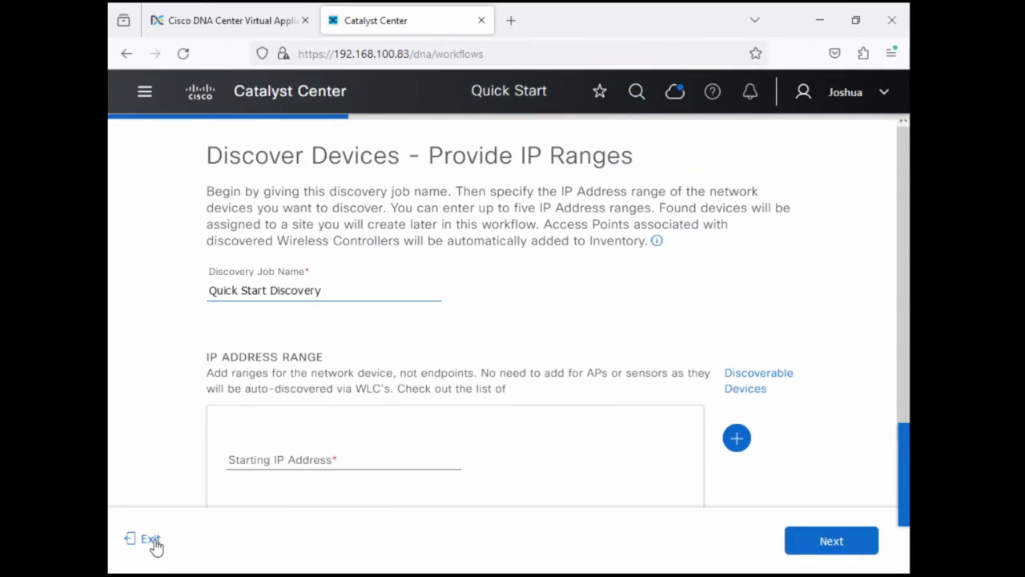
click(150, 538)
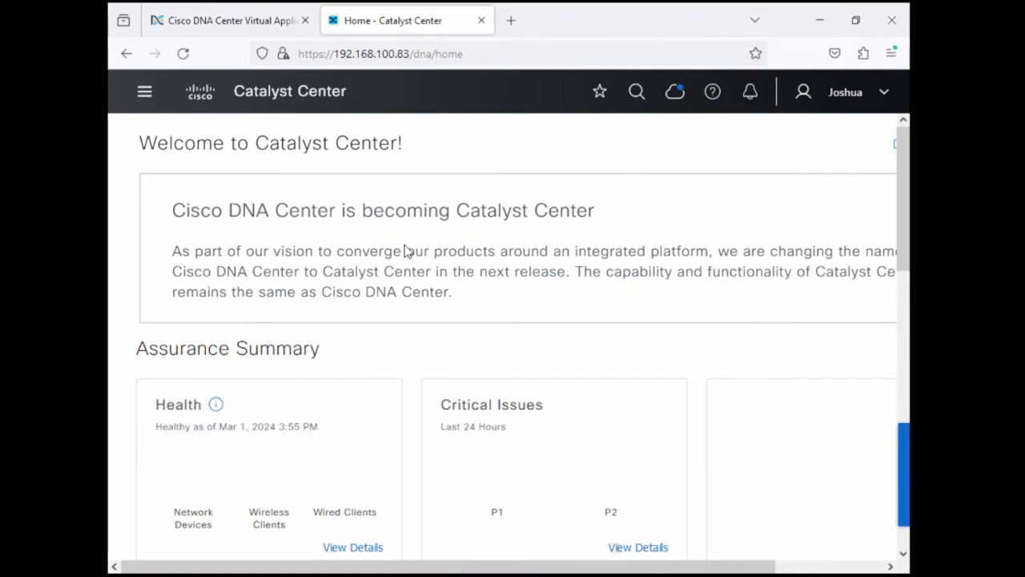